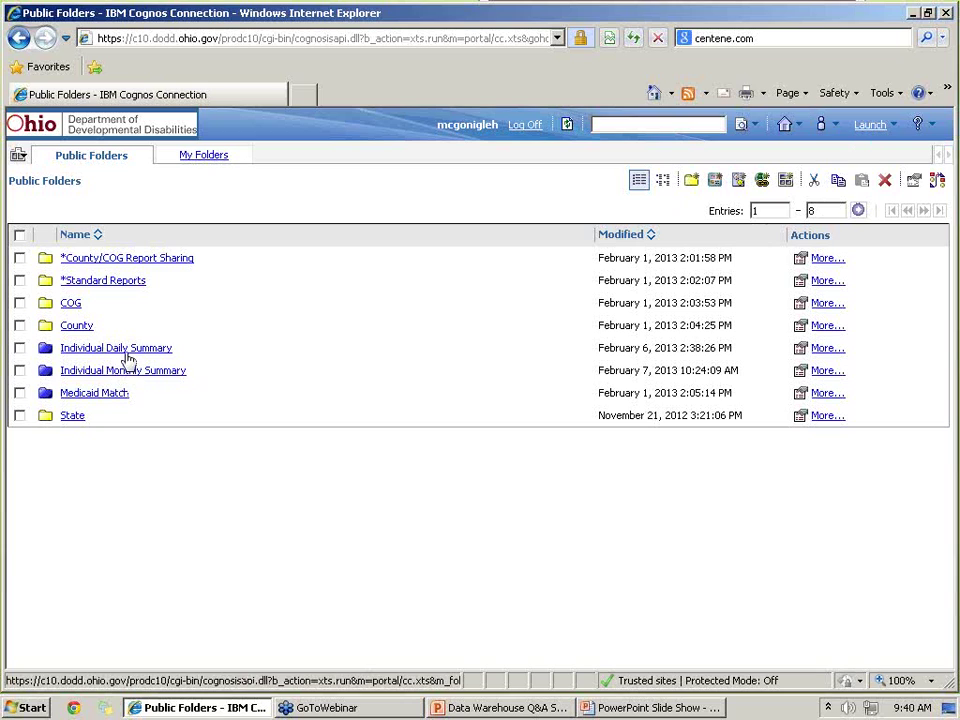
Launch Query Studio from Cognos Connection on the Individual Daily Summary package
left_click(160, 352)
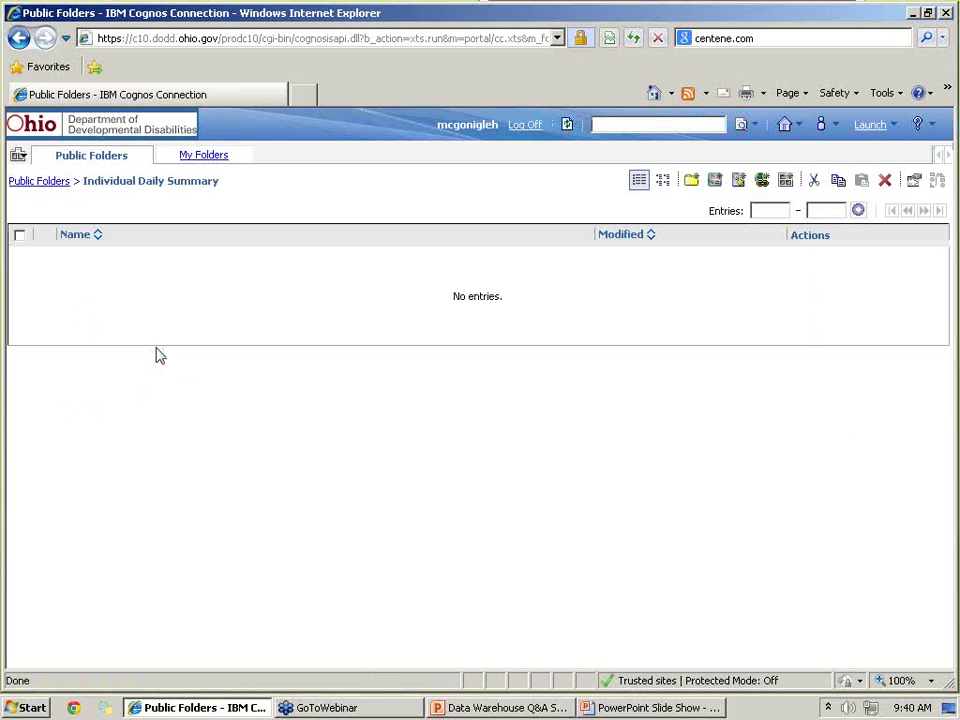
left_click(20, 42)
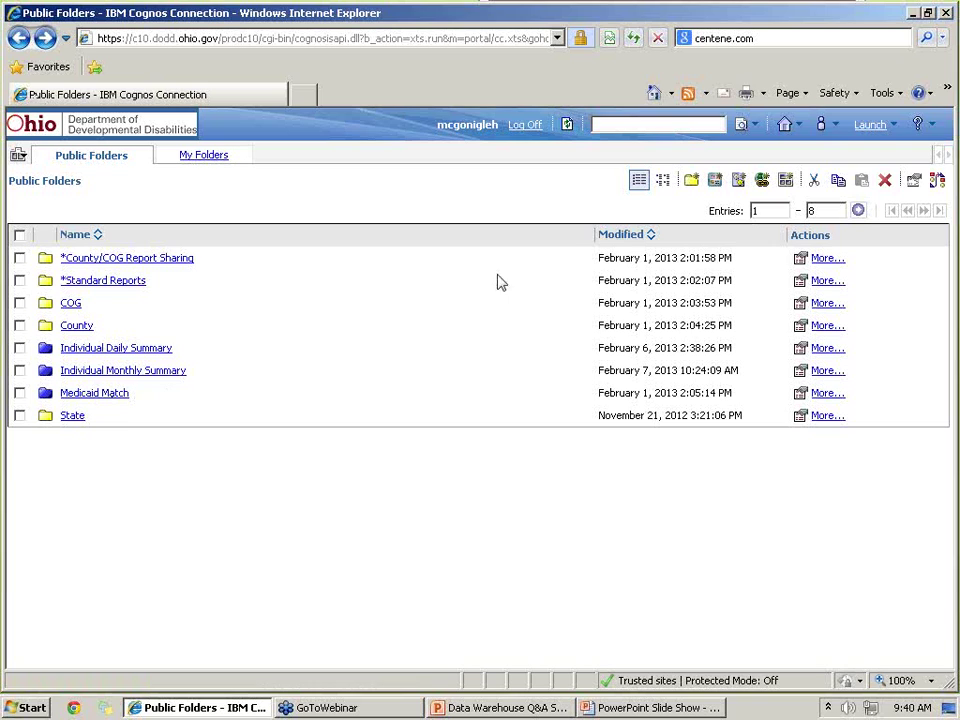
left_click(894, 127)
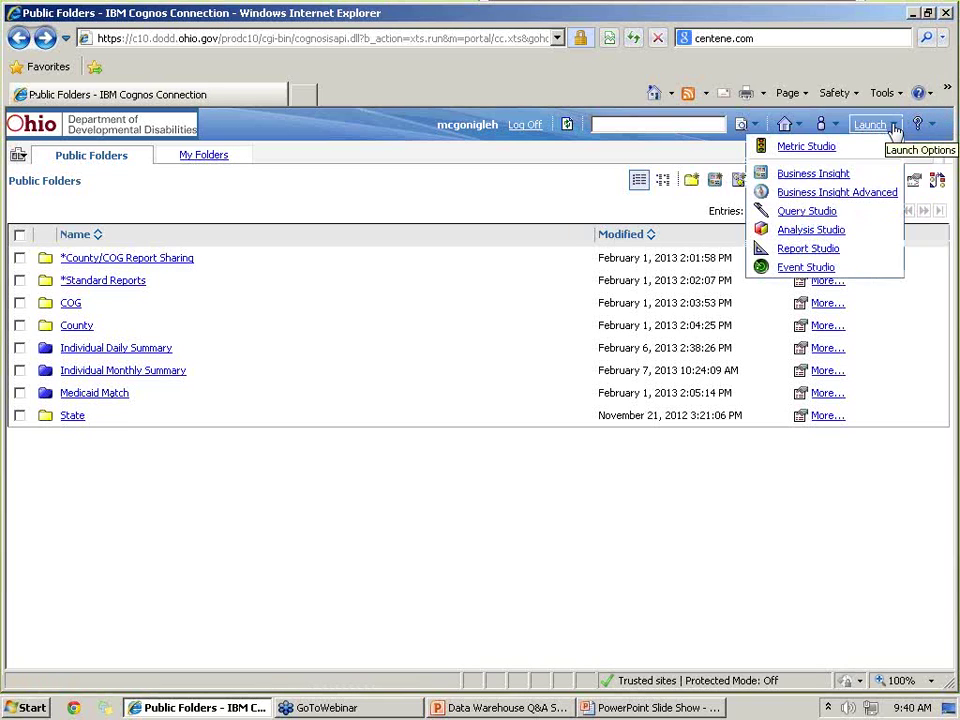
left_click(795, 214)
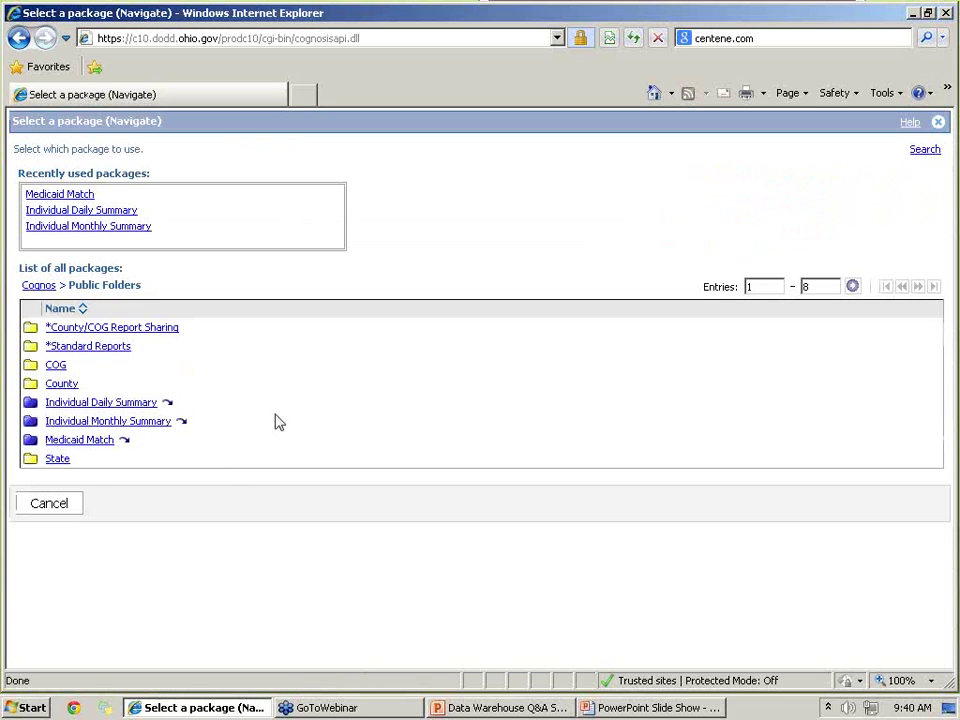
left_click(141, 404)
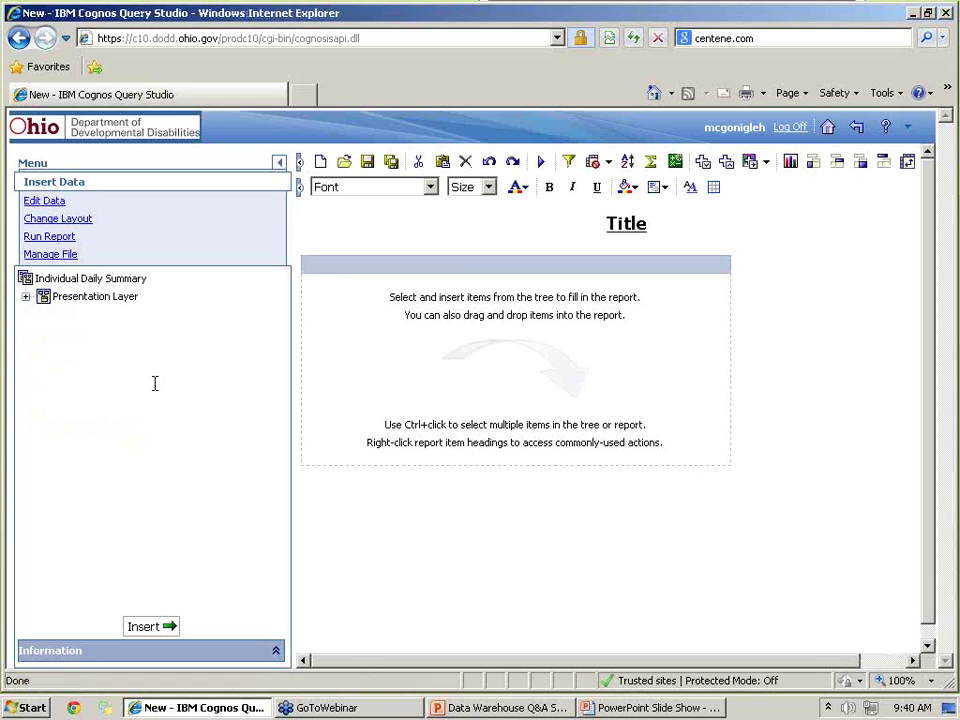
Reveal Individual Daily Summary Date and Day of the Week under Individual Daily Date, then return home
left_click(26, 299)
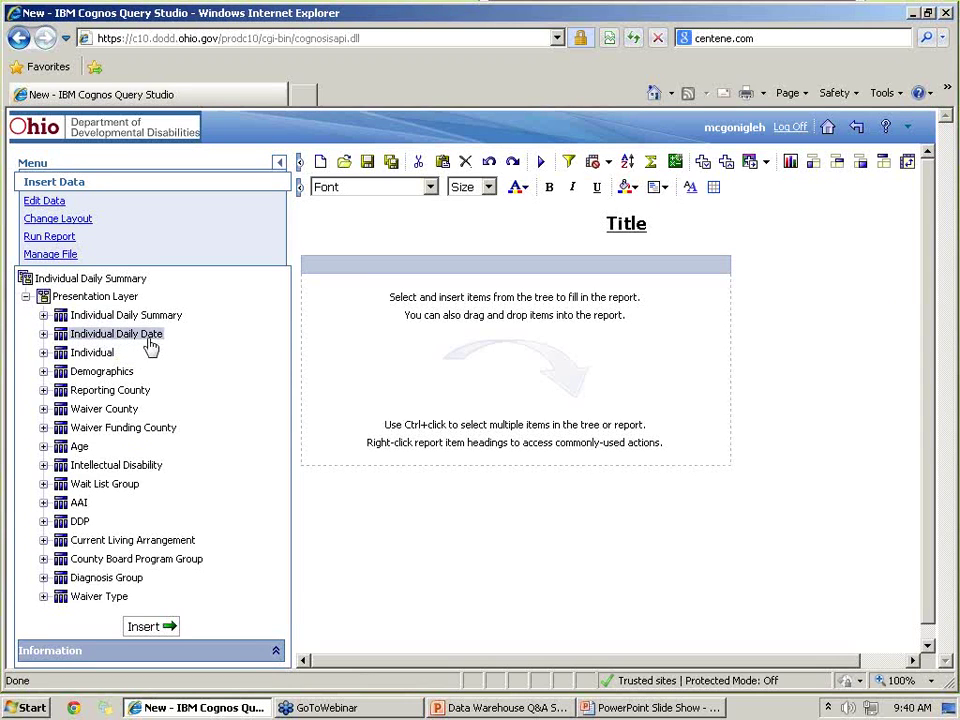
left_click(44, 334)
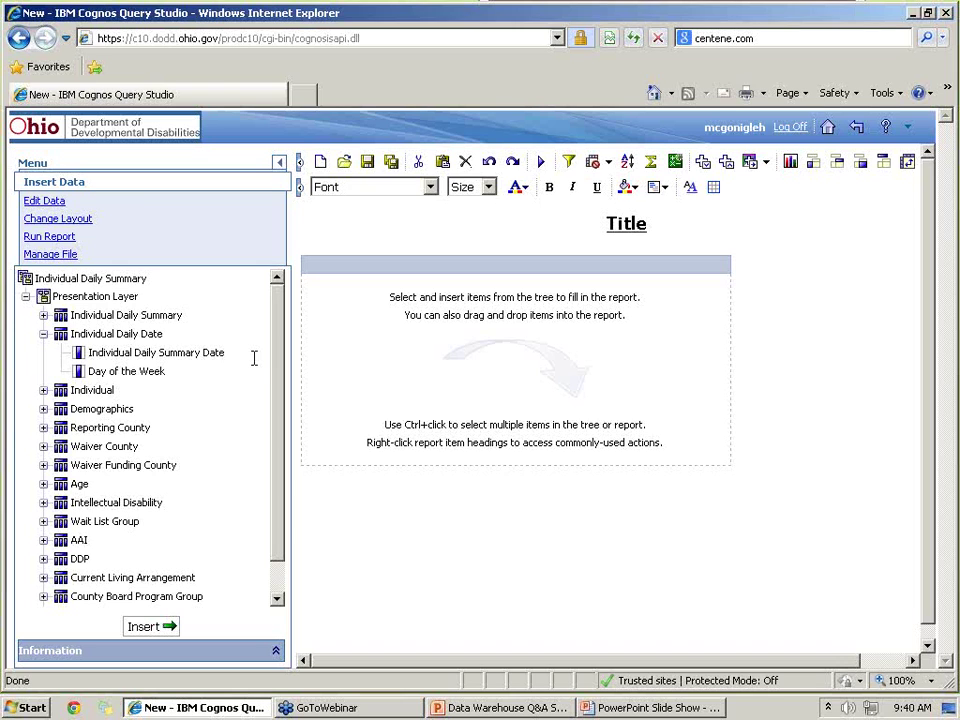
left_click(826, 128)
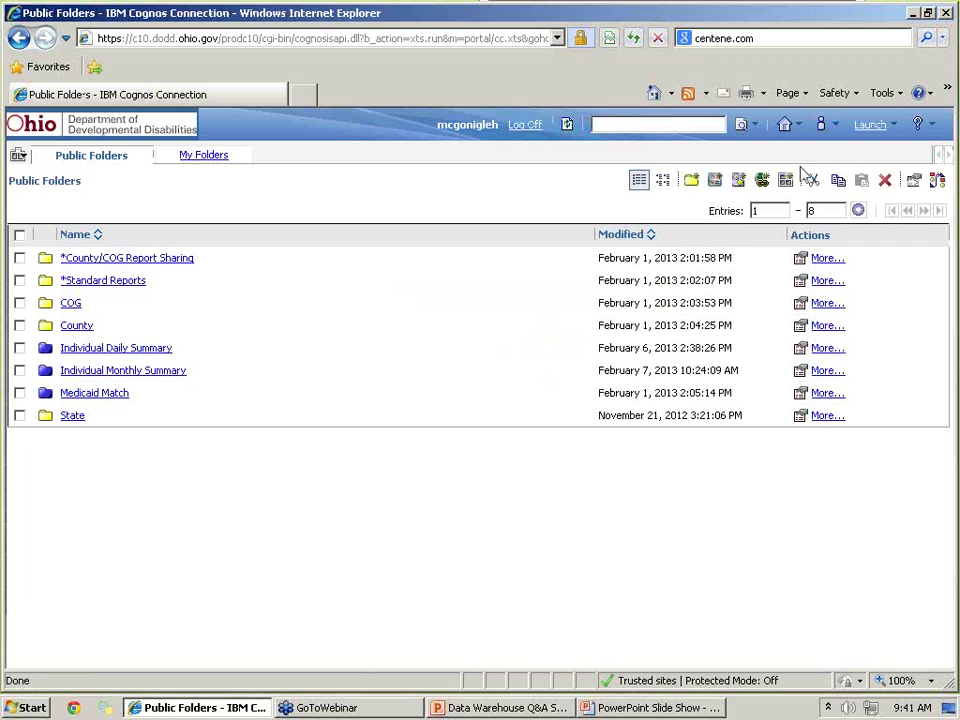
Start a new Query Studio report on Individual Monthly Summary and expand its Presentation Layer
left_click(118, 372)
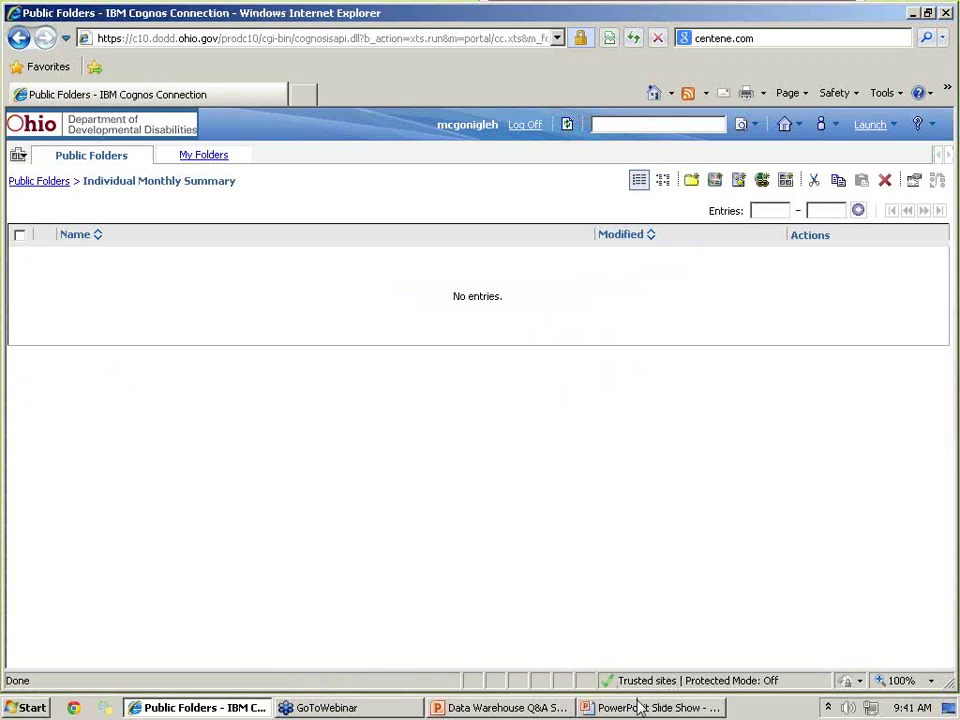
left_click(886, 130)
left_click(803, 214)
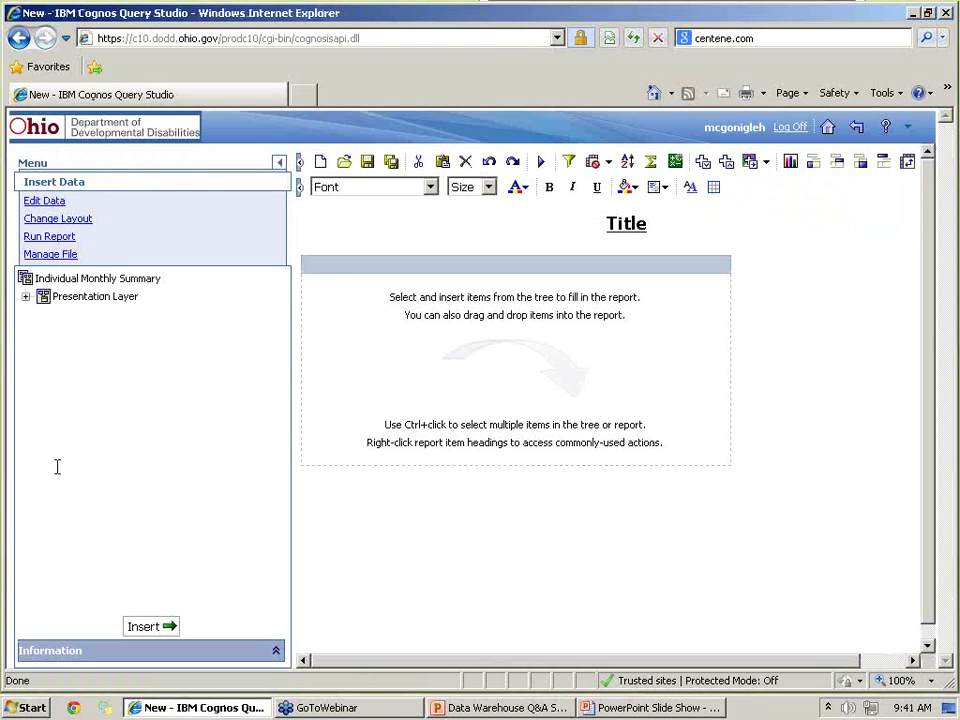
left_click(25, 296)
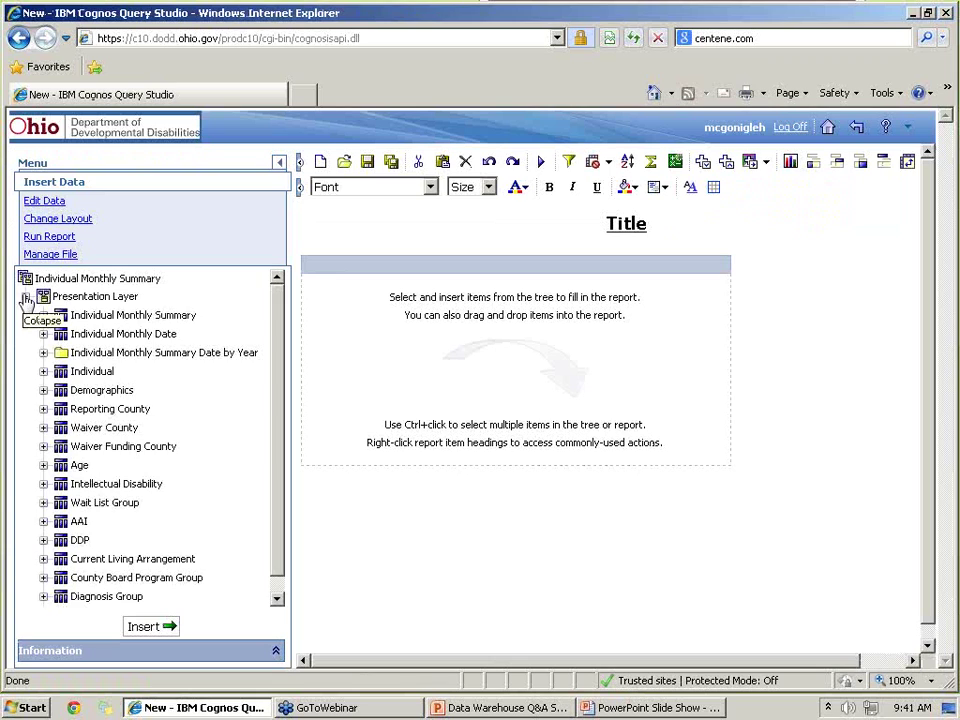
Add Individual Monthly Summary Date as a column, listing month-ends 2012-06-30 through 2013-01-31
left_click(43, 334)
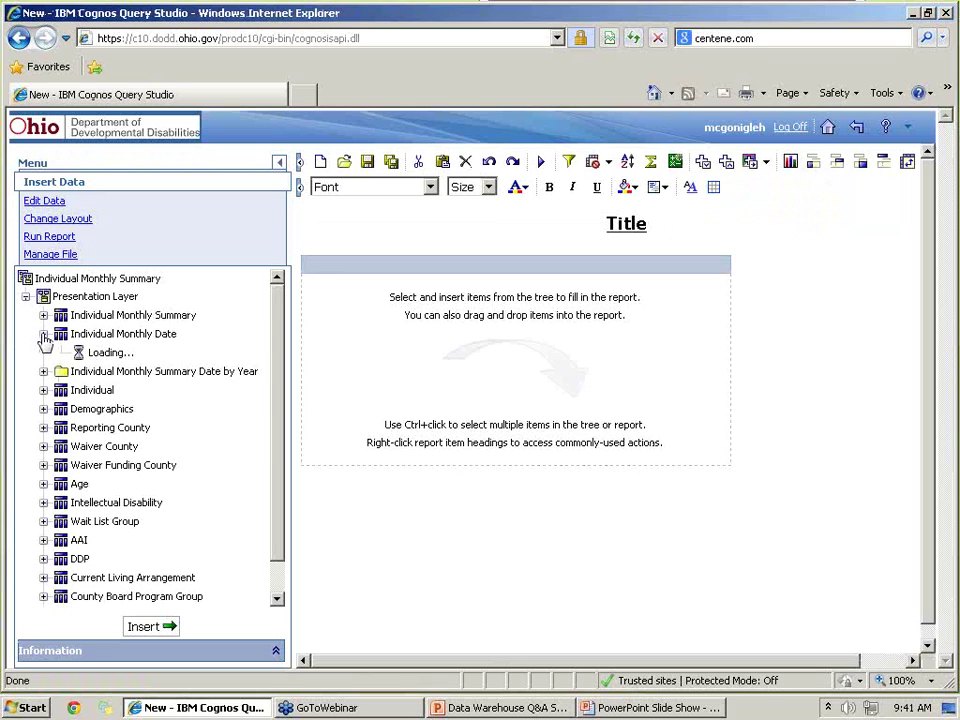
left_click_drag(146, 355, 366, 368)
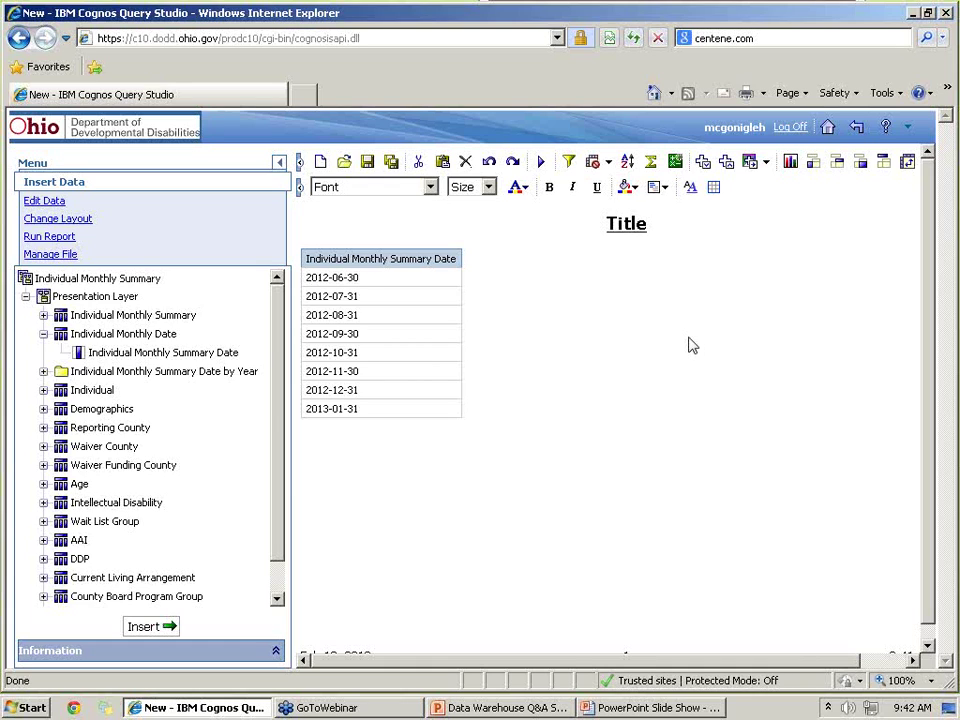
Delete the date column and add Active Count from Measures > General, totaling 719,873
left_click(408, 260)
key("Delete")
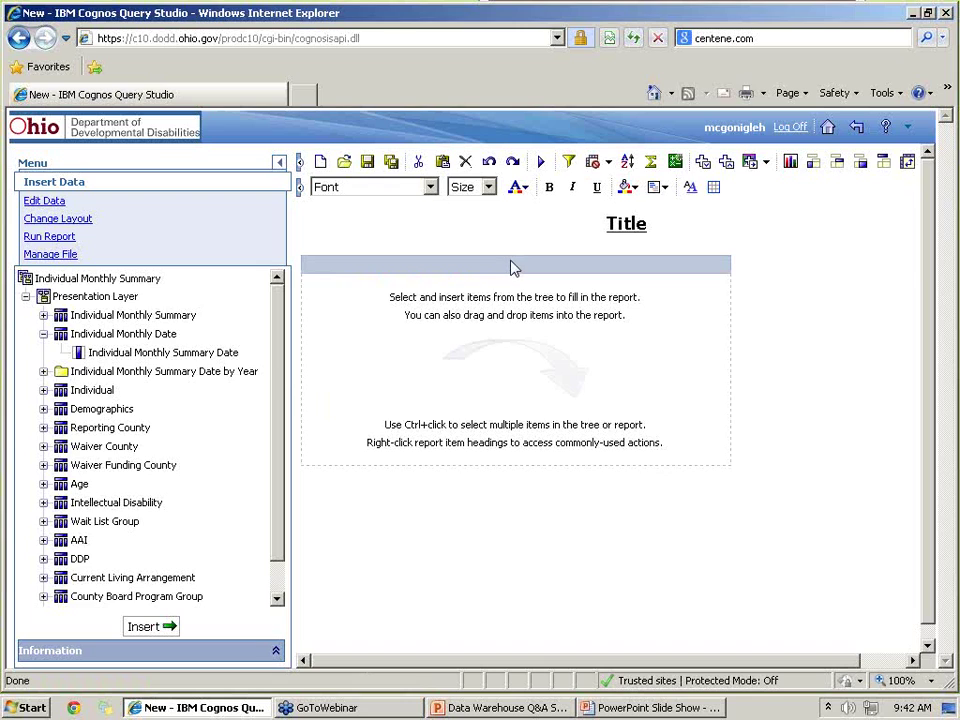
left_click(44, 316)
left_click(61, 334)
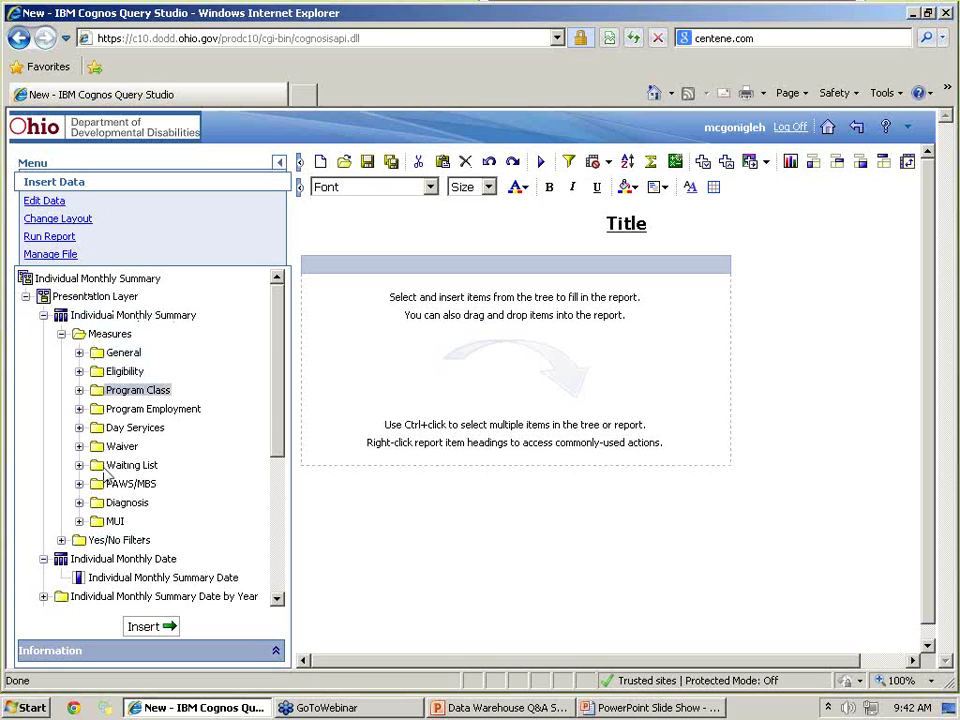
left_click(79, 353)
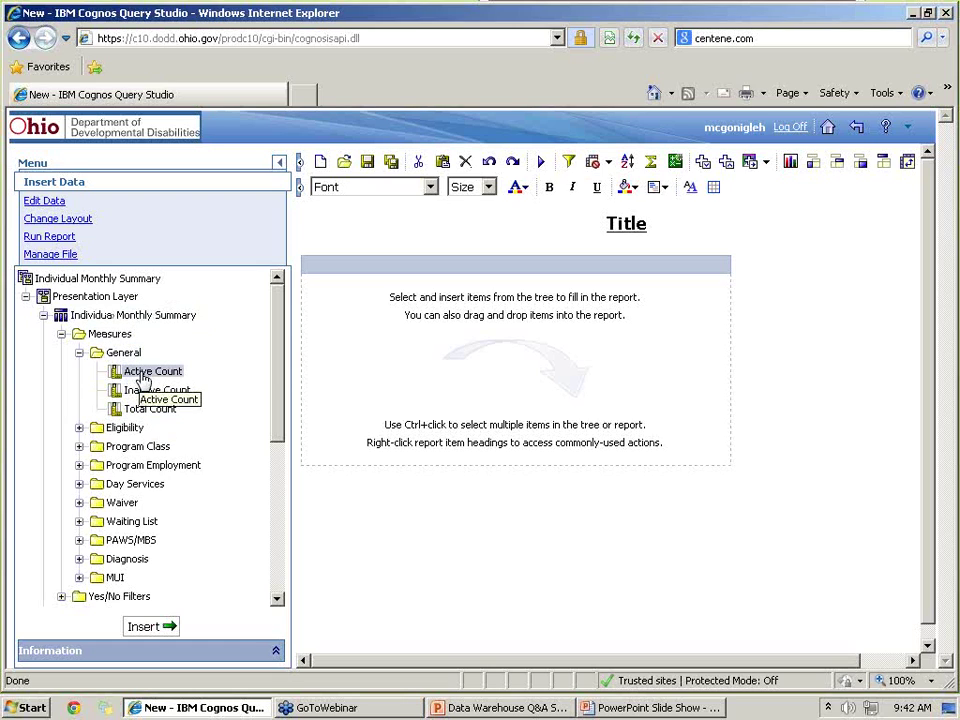
left_click_drag(140, 373, 375, 358)
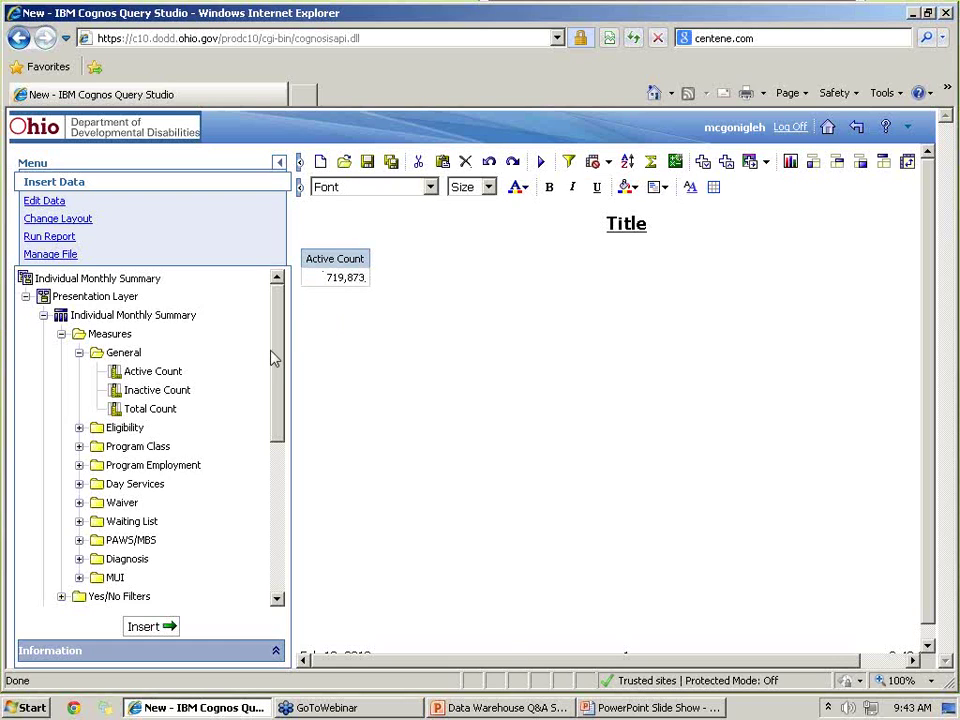
Collapse Measures and expand Reporting County to show its region fields
left_click(63, 334)
scroll(280, 345, "down", 1)
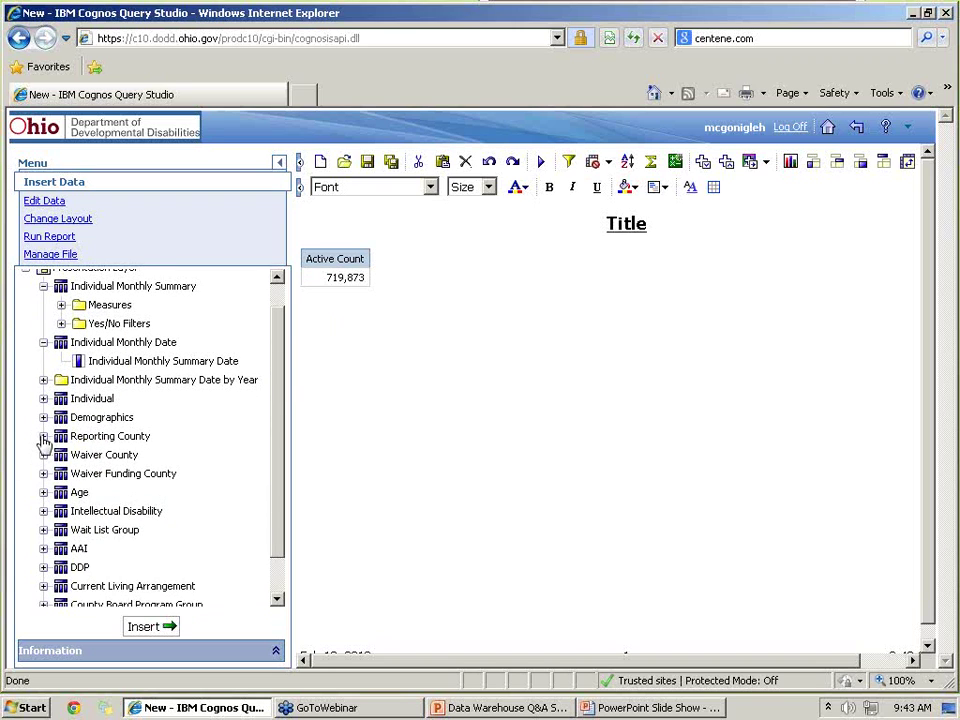
left_click(43, 437)
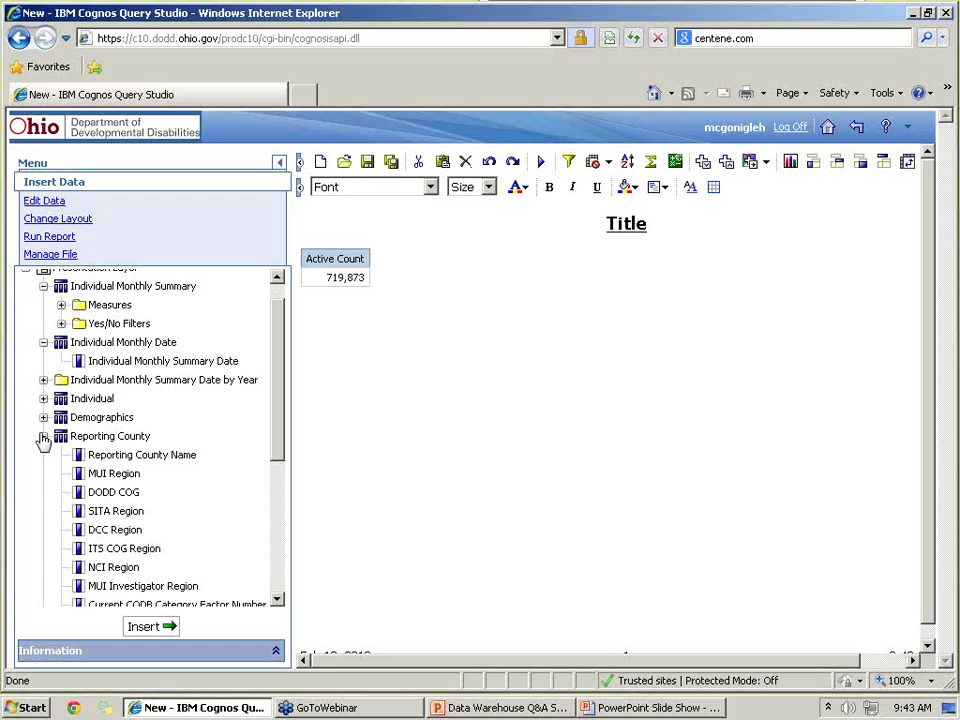
left_click(43, 437)
left_click(143, 365)
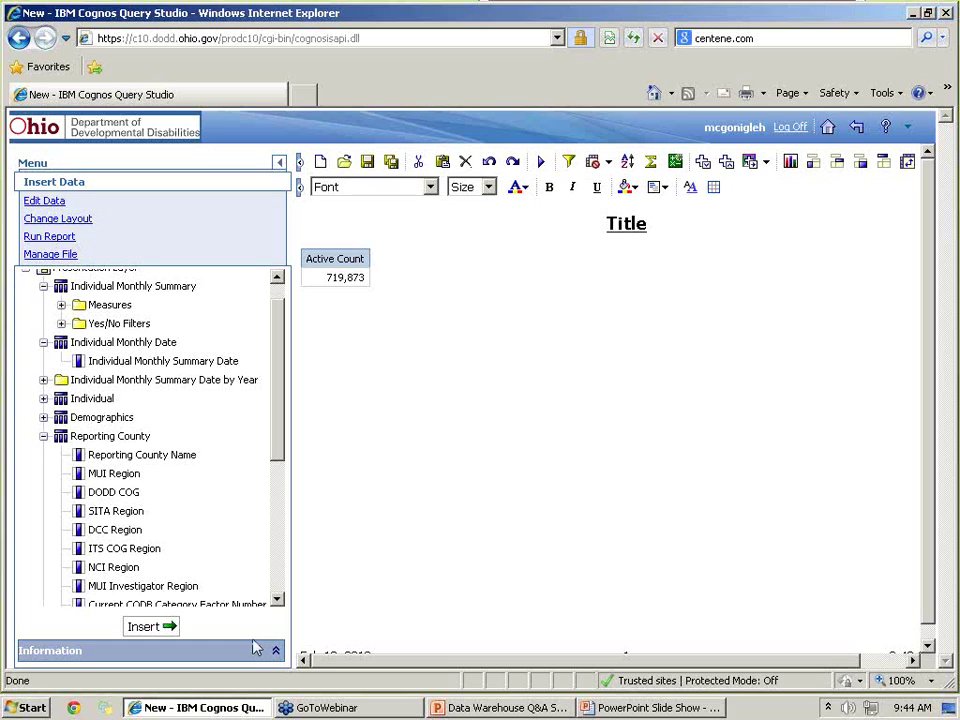
left_click(24, 708)
Launch Microsoft Outlook 2010 and open the Computer window listing the drives
mouse_move(97, 303)
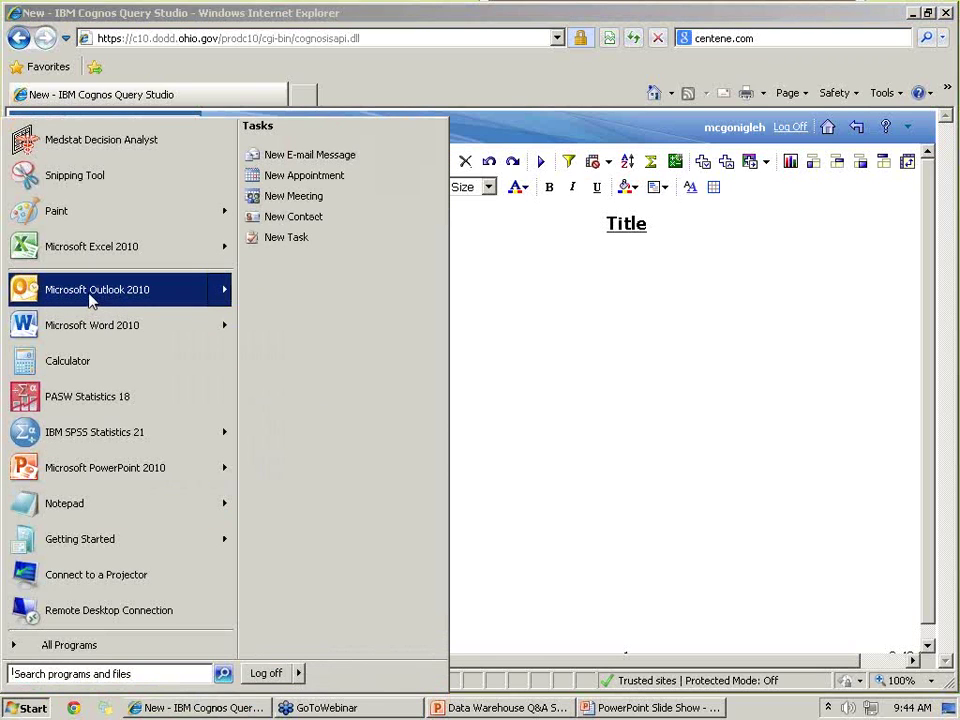
left_click(95, 295)
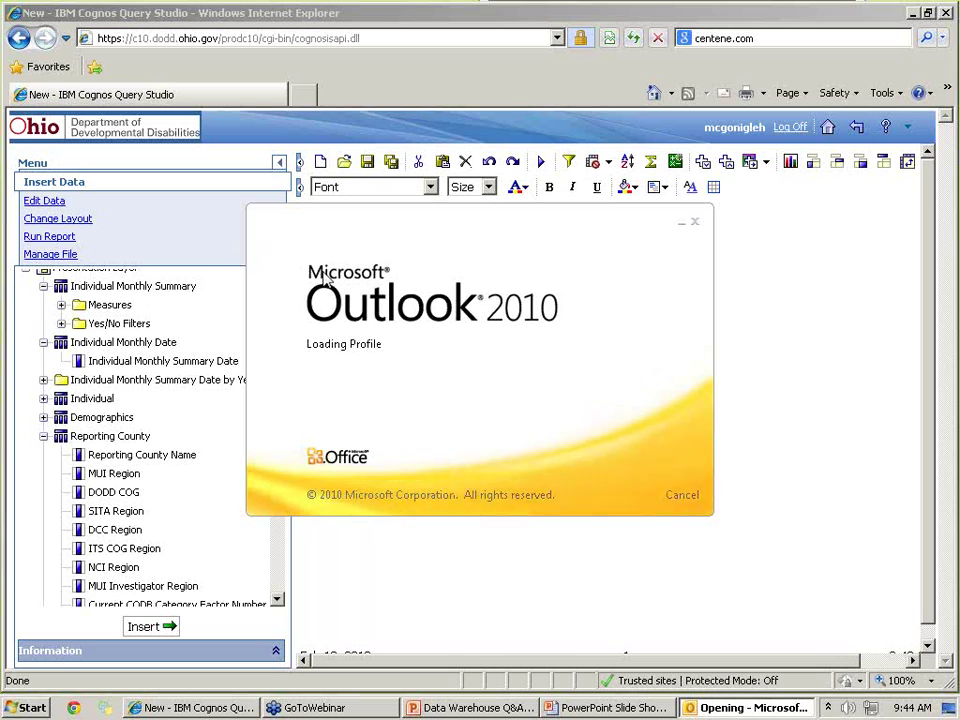
left_click(22, 707)
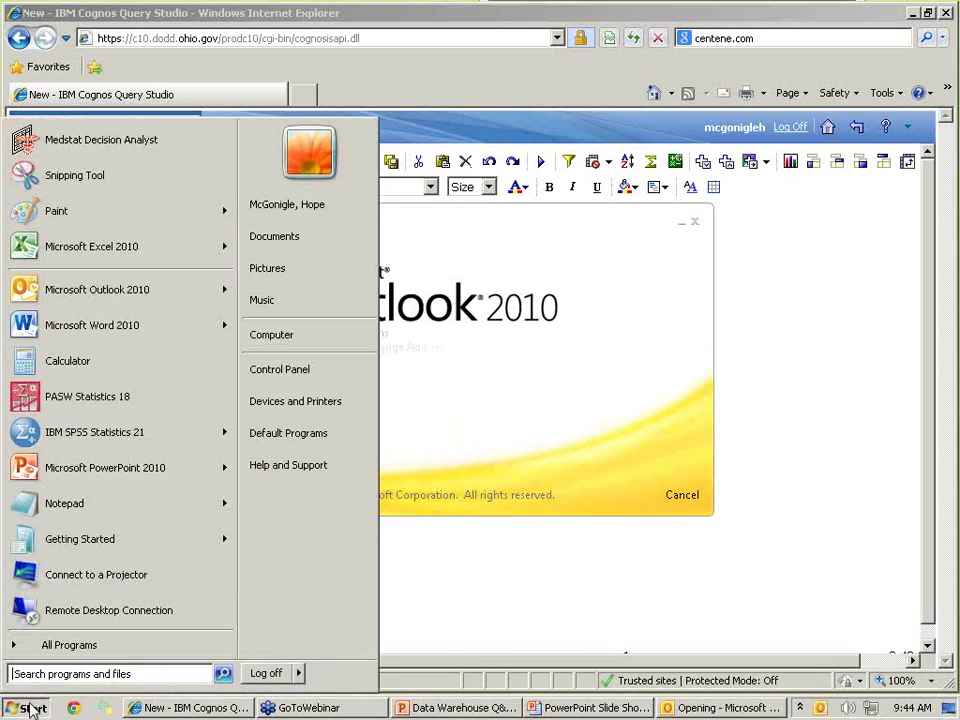
left_click(275, 336)
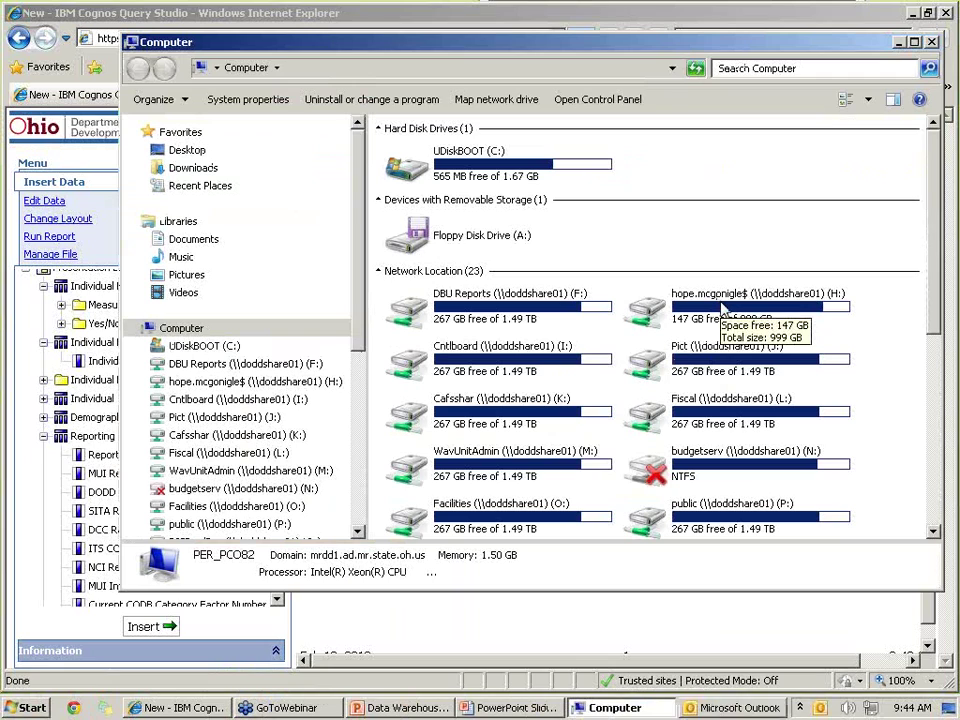
Check the personal network drive's space, then move the Computer window out of the way
left_click(724, 308)
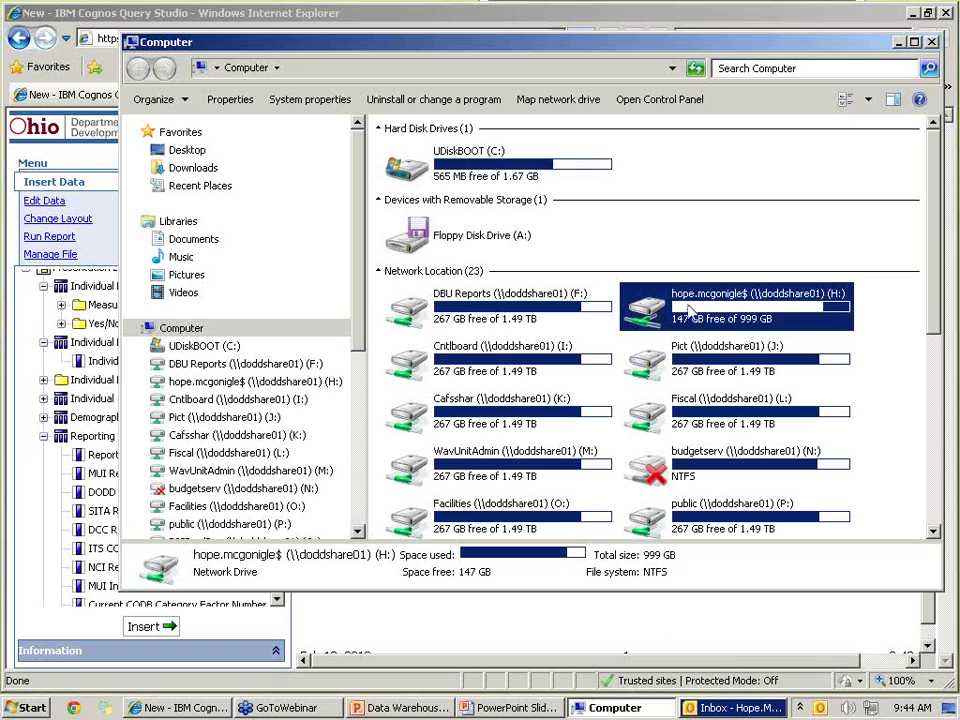
scroll(362, 321, "down", 3)
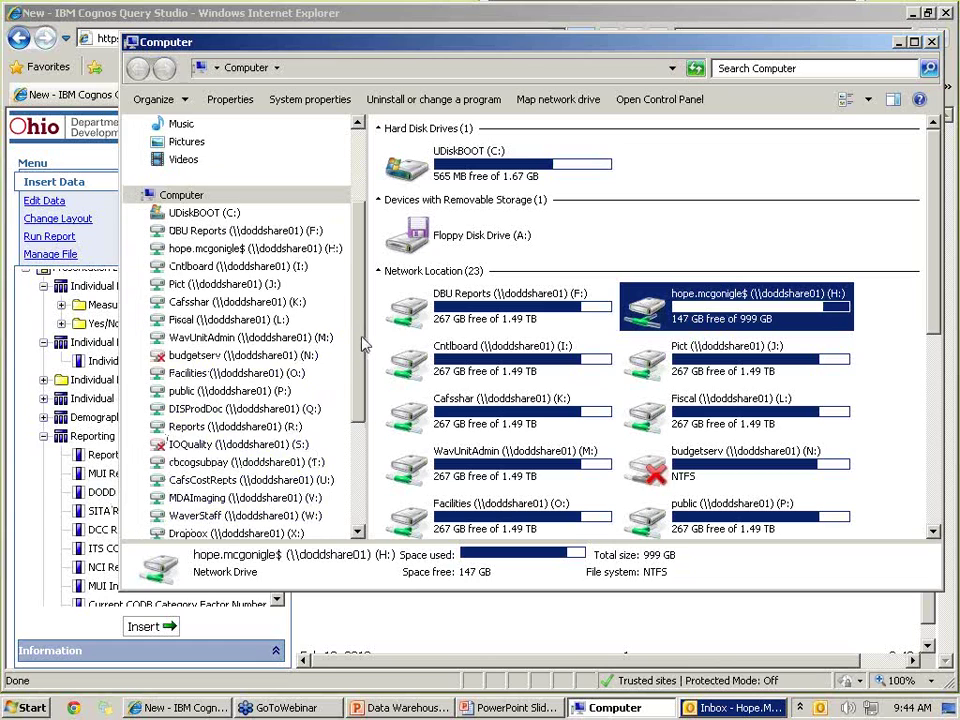
scroll(300, 340, "down", 1)
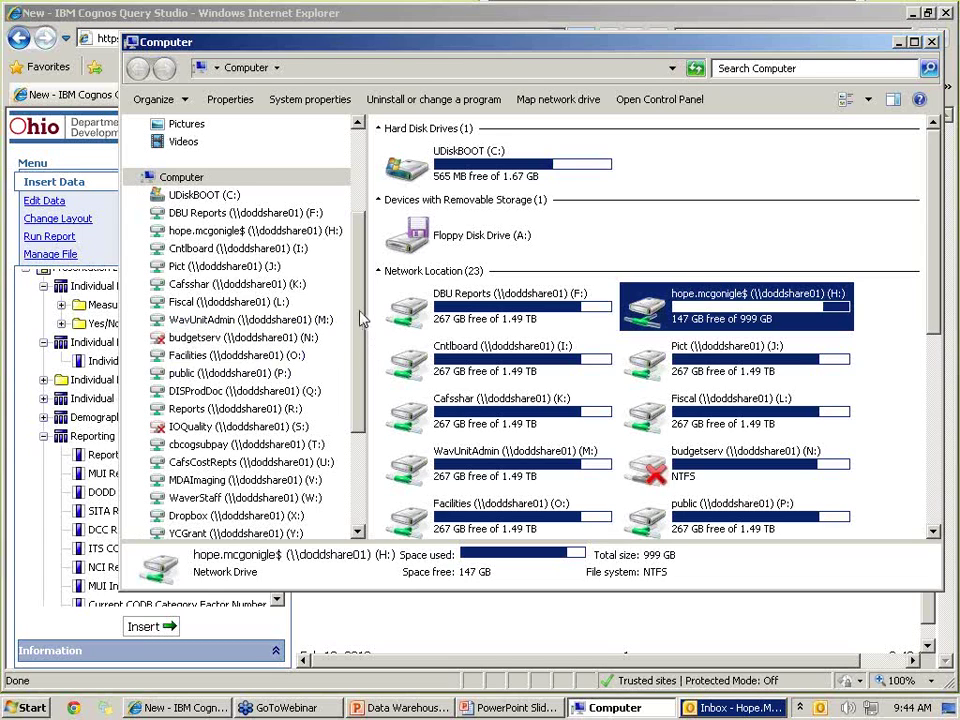
left_click_drag(360, 317, 362, 350)
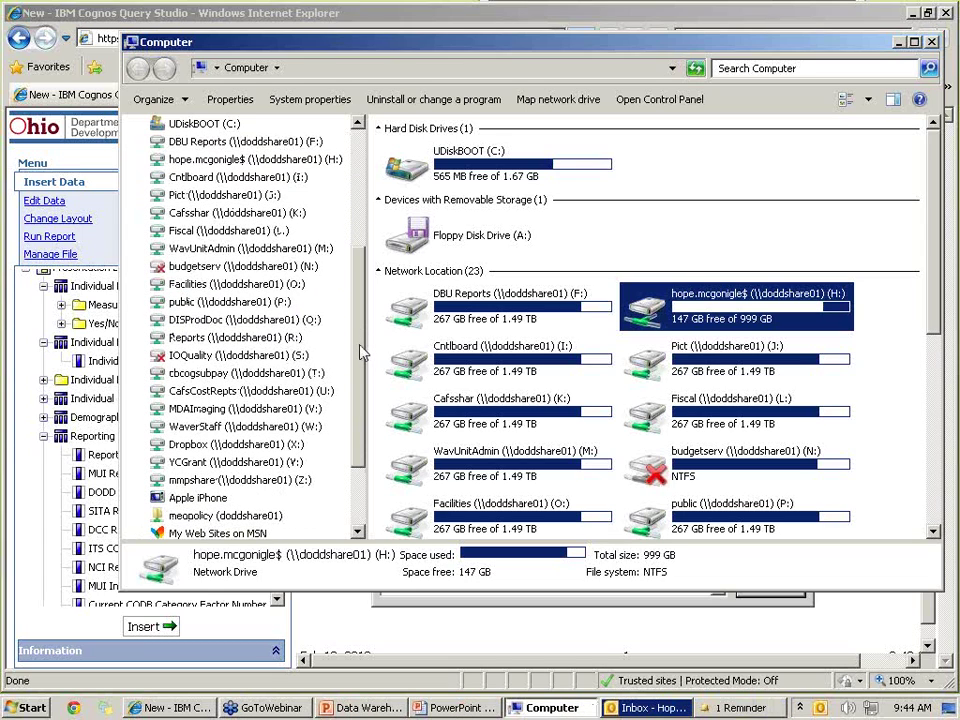
scroll(362, 352, "up", 1)
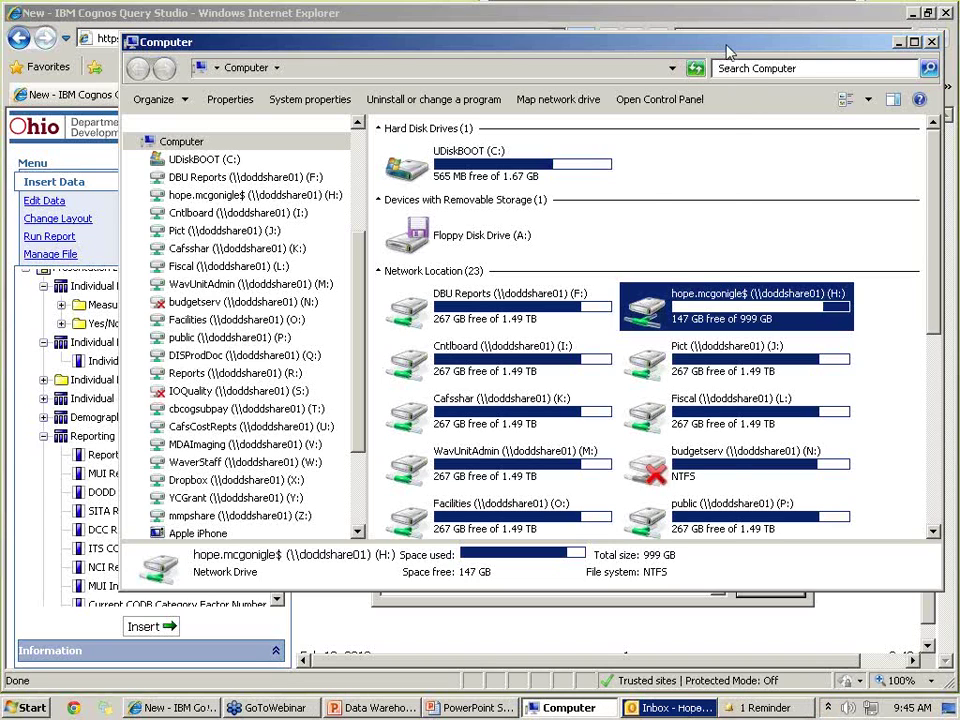
left_click_drag(726, 50, 40, 125)
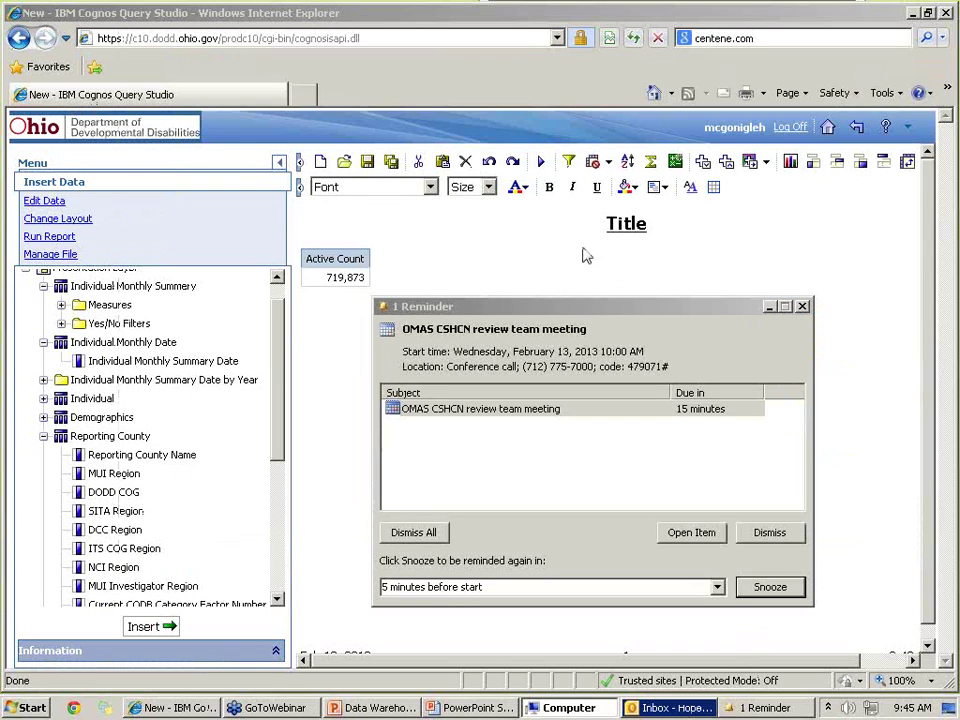
Dismiss the Outlook meeting reminder and bring the Cognos report window back to the front
left_click(803, 307)
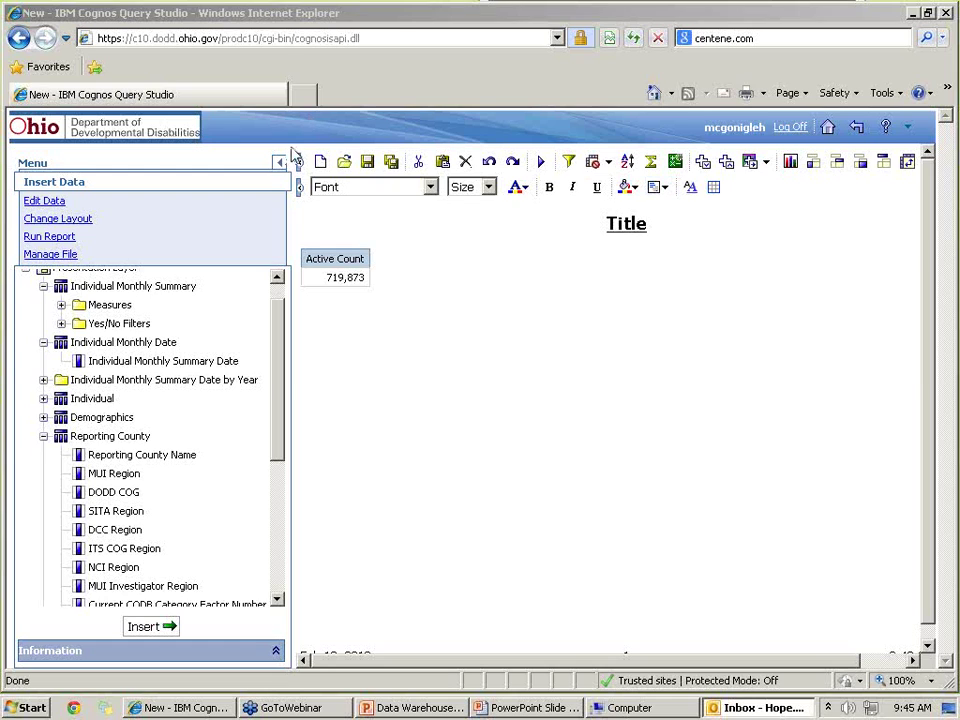
left_click(398, 20)
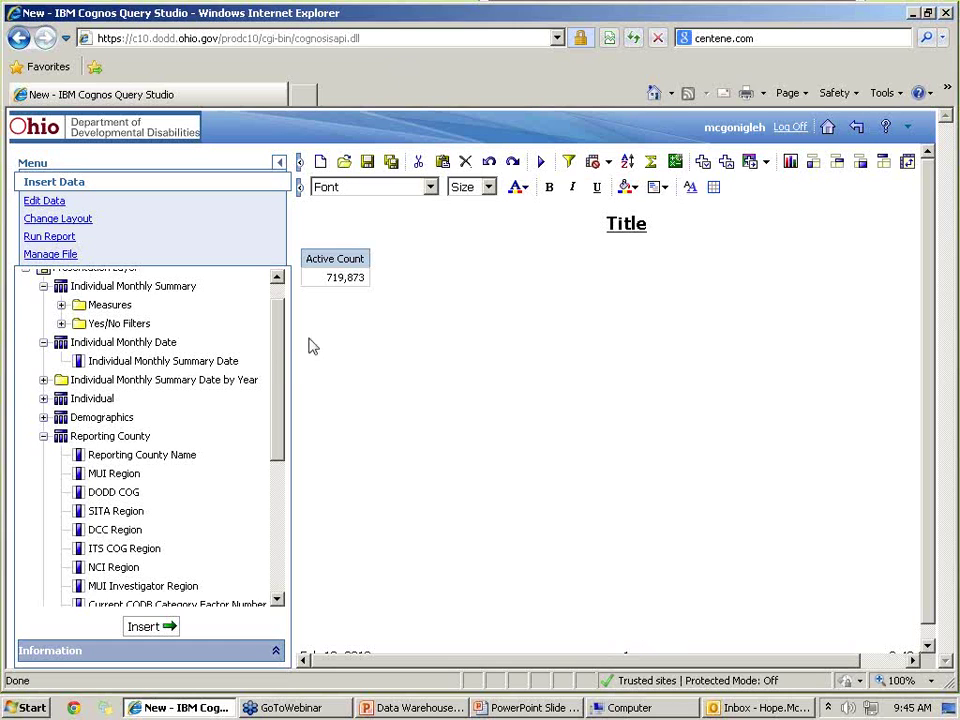
scroll(282, 322, "up", 1)
left_click_drag(279, 326, 274, 369)
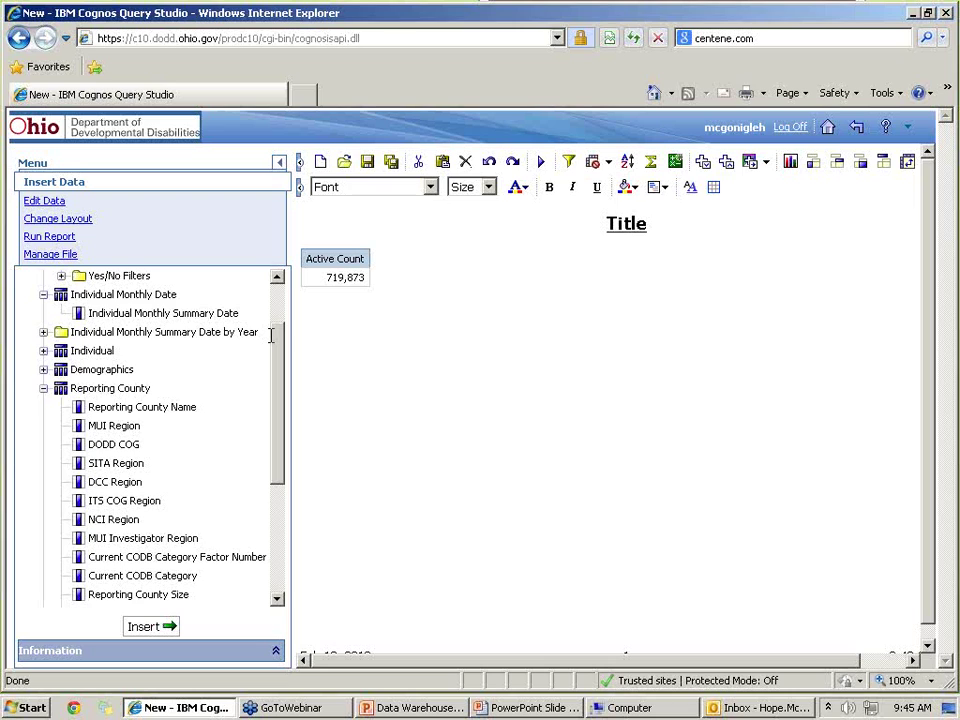
Add Reporting County Name so Active Count is listed per county, starting with Adams (1,048)
left_click(102, 410)
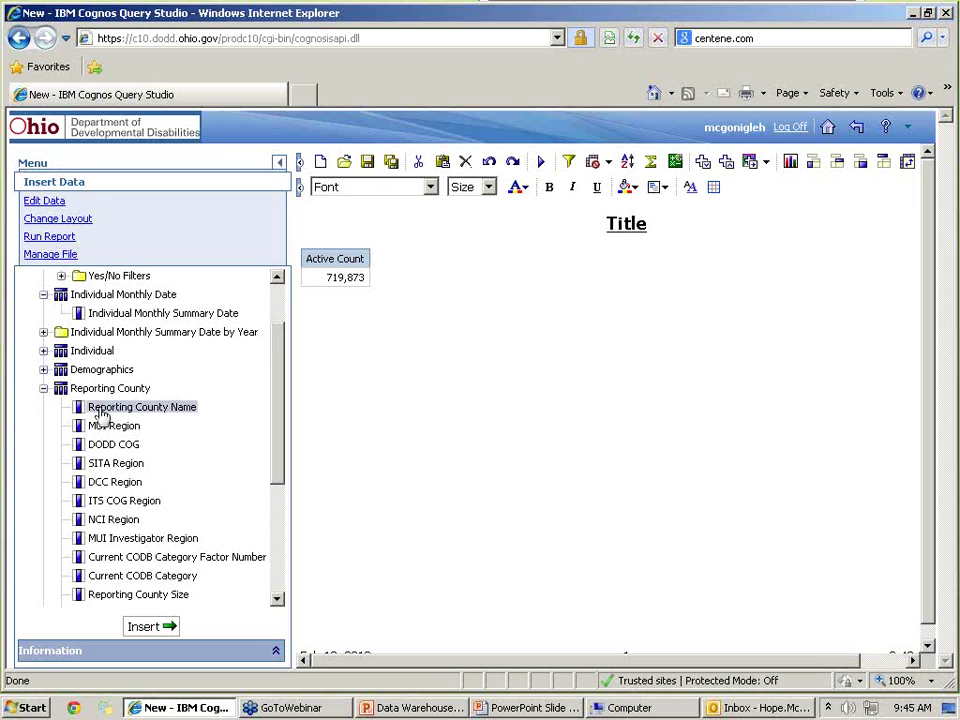
left_click_drag(108, 413, 306, 267)
left_click(43, 388)
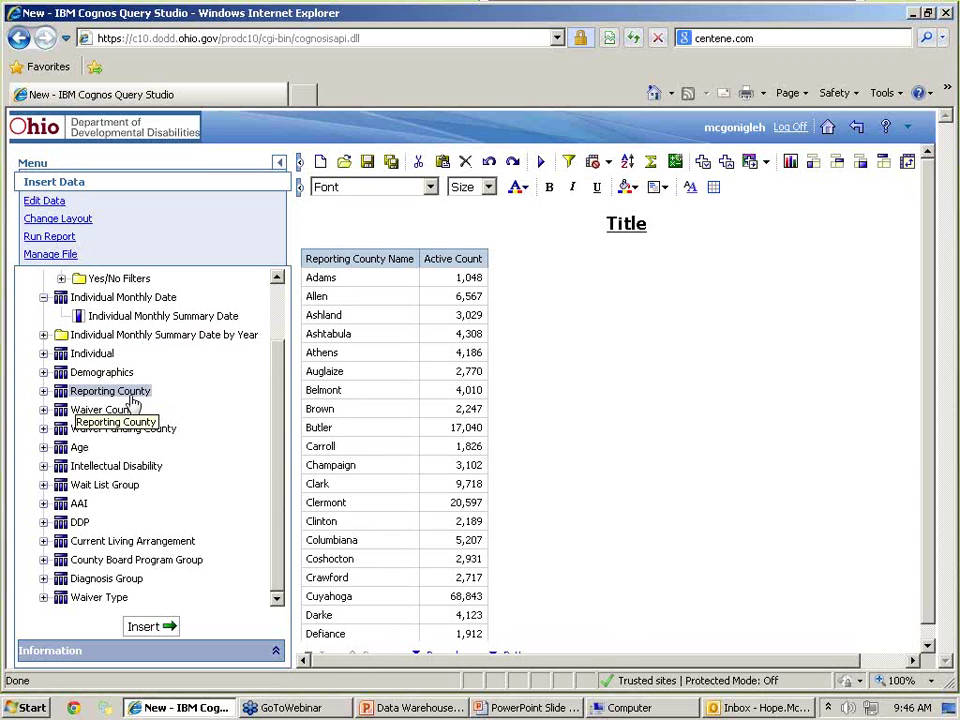
left_click(140, 428)
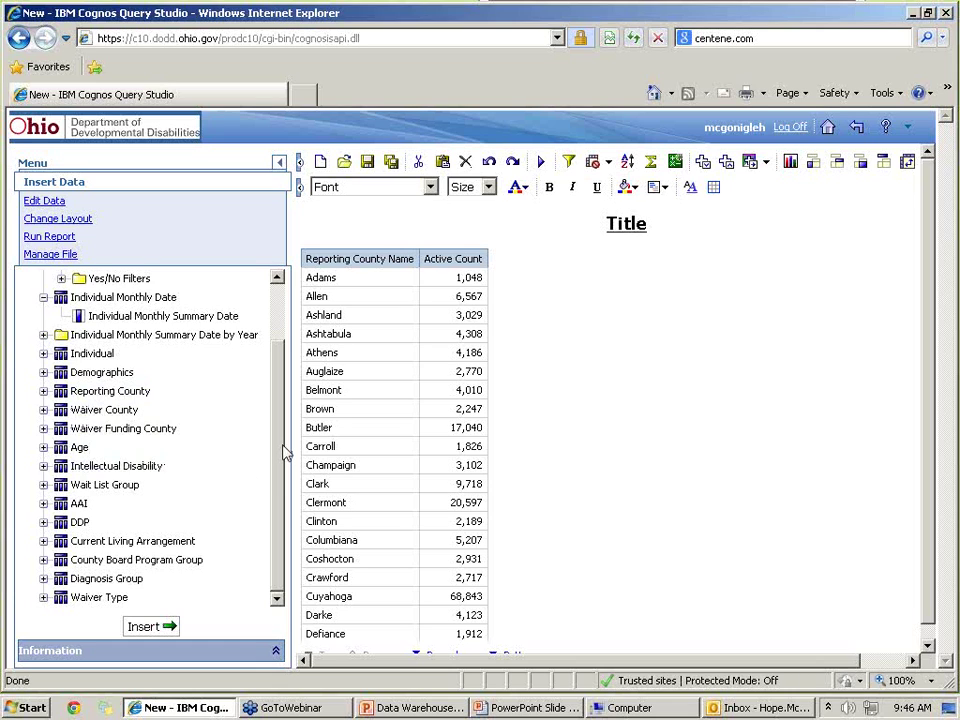
scroll(285, 450, "up", 1)
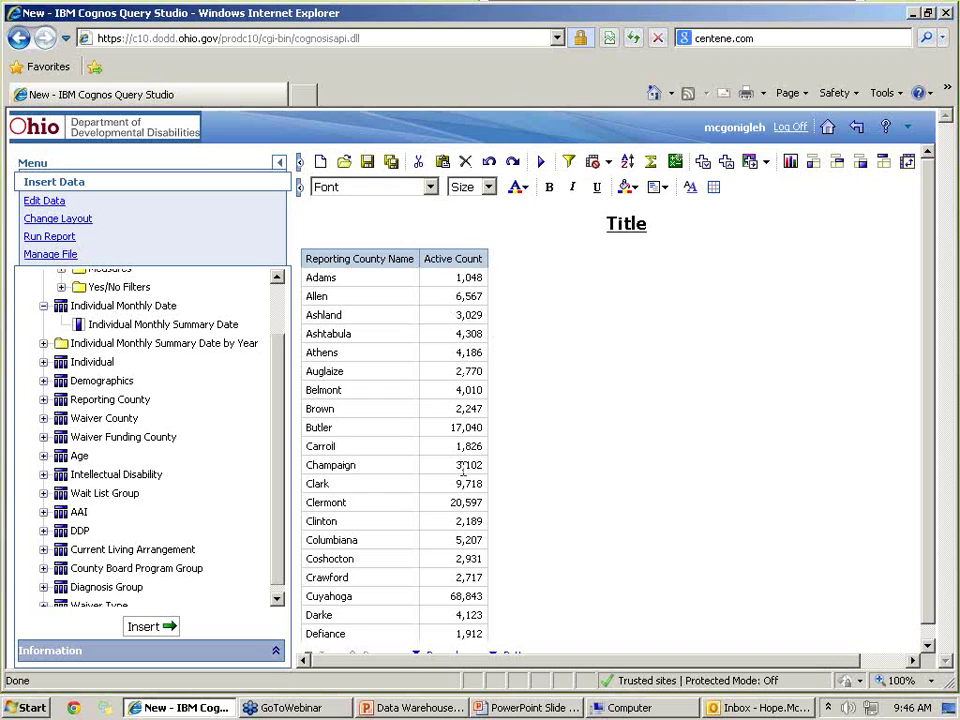
scroll(550, 471, "down", 2)
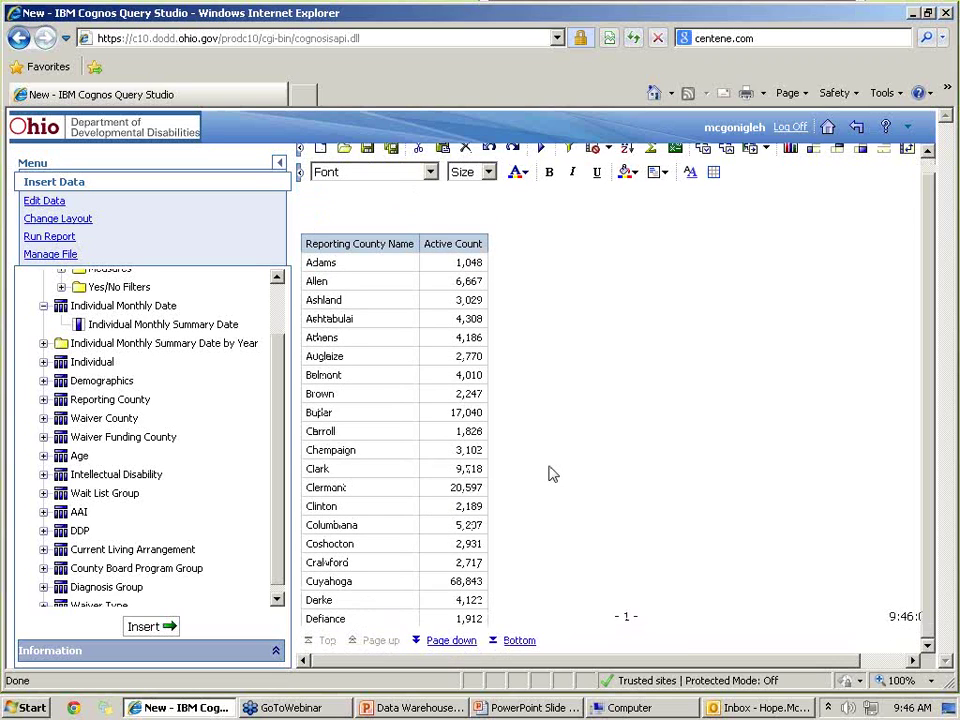
scroll(550, 471, "up", 2)
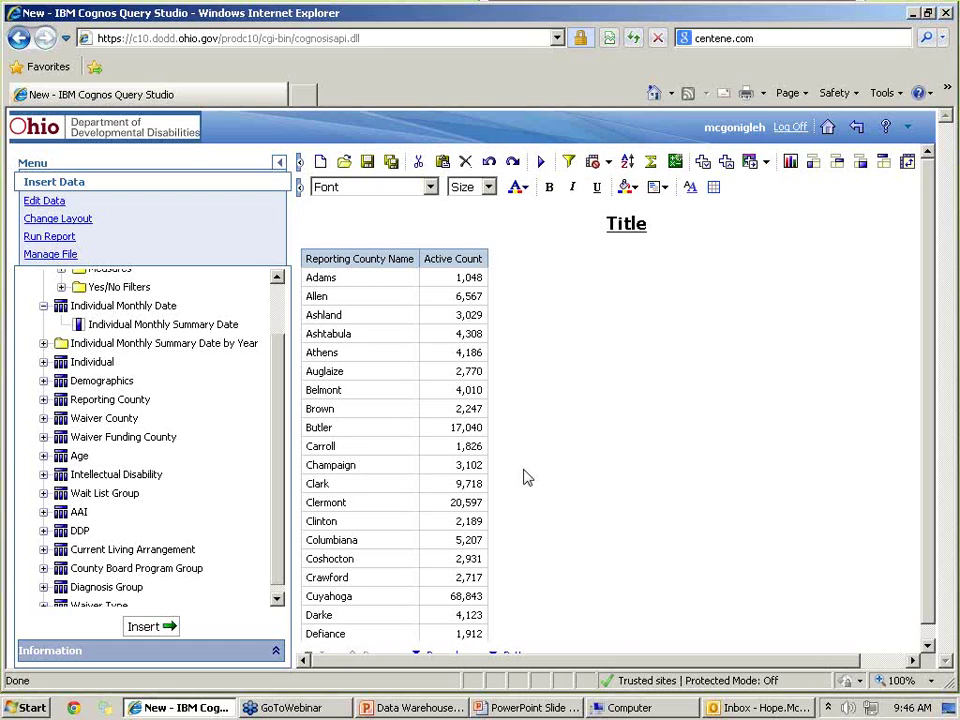
scroll(272, 428, "up", 2)
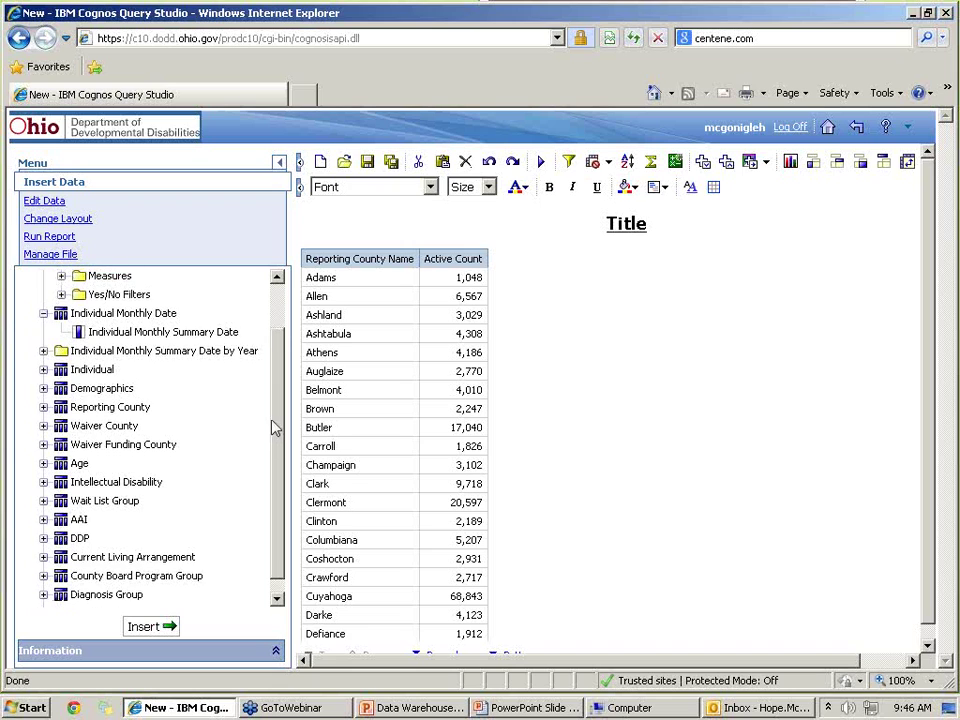
scroll(270, 410, "up", 2)
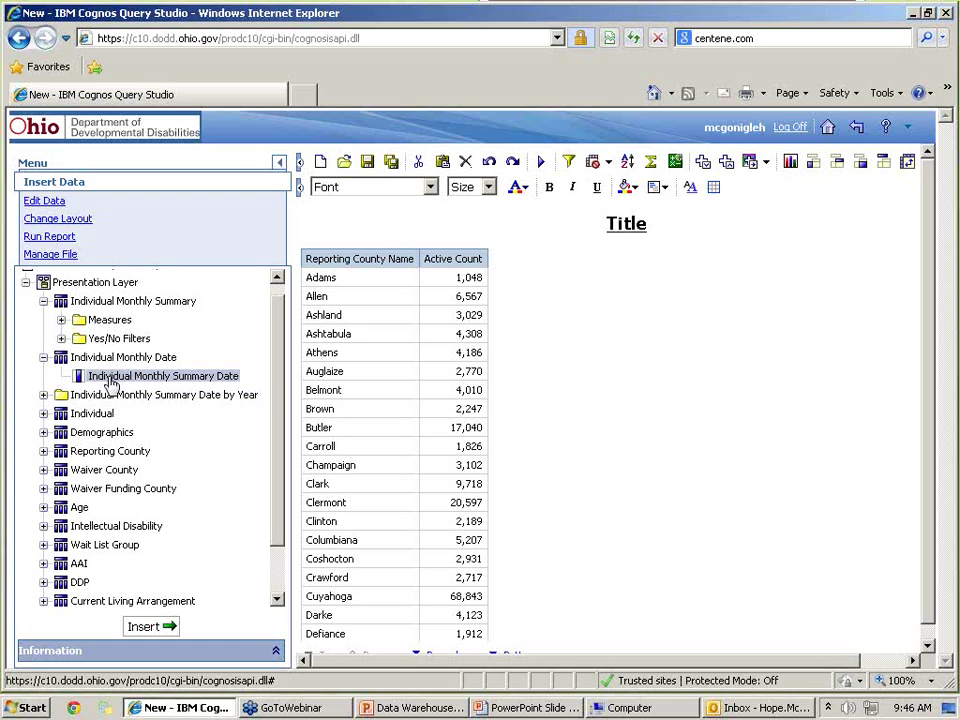
Add Individual Monthly Summary Date so each county's Active Count splits by month, e.g. Adams 121
left_click_drag(242, 388, 424, 335)
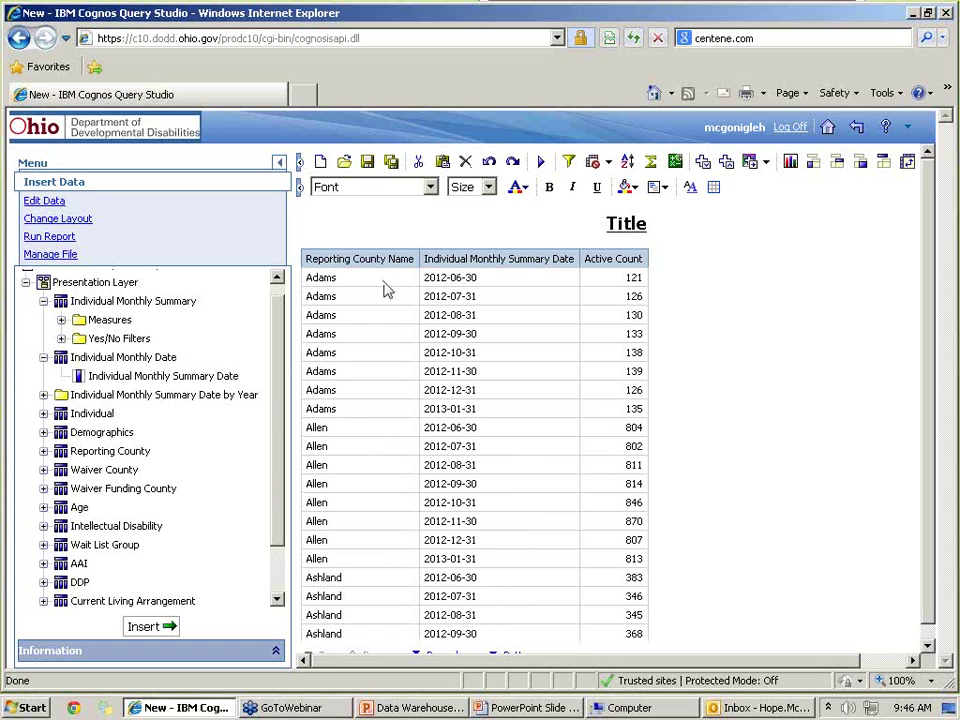
left_click(357, 258)
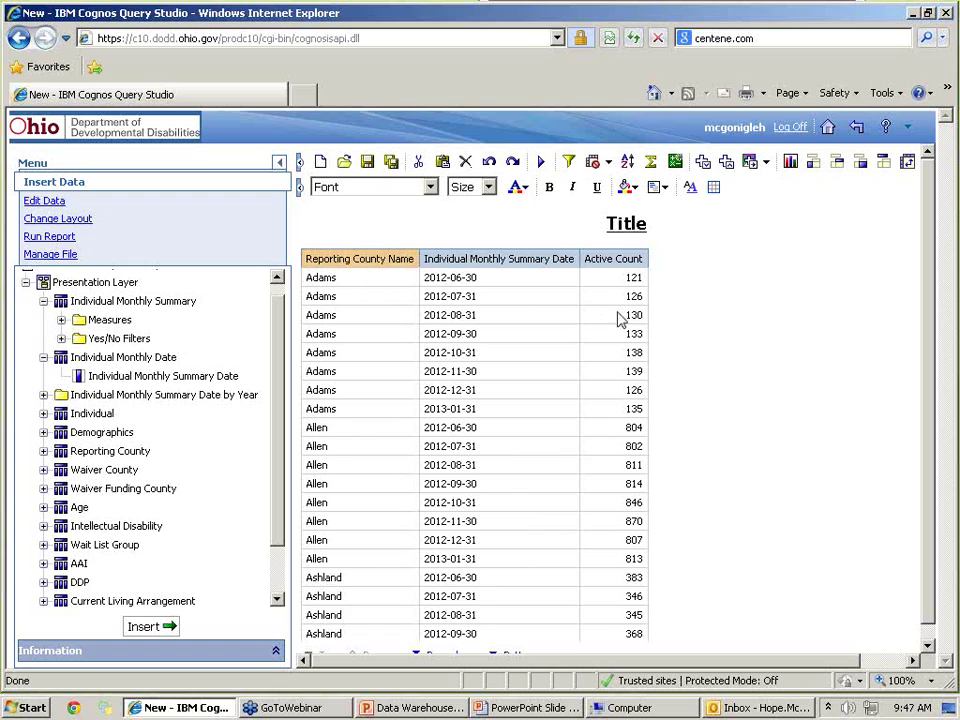
Group rows by Reporting County Name, giving county subtotals such as Adams 1,048 and Allen 6,567
left_click(816, 165)
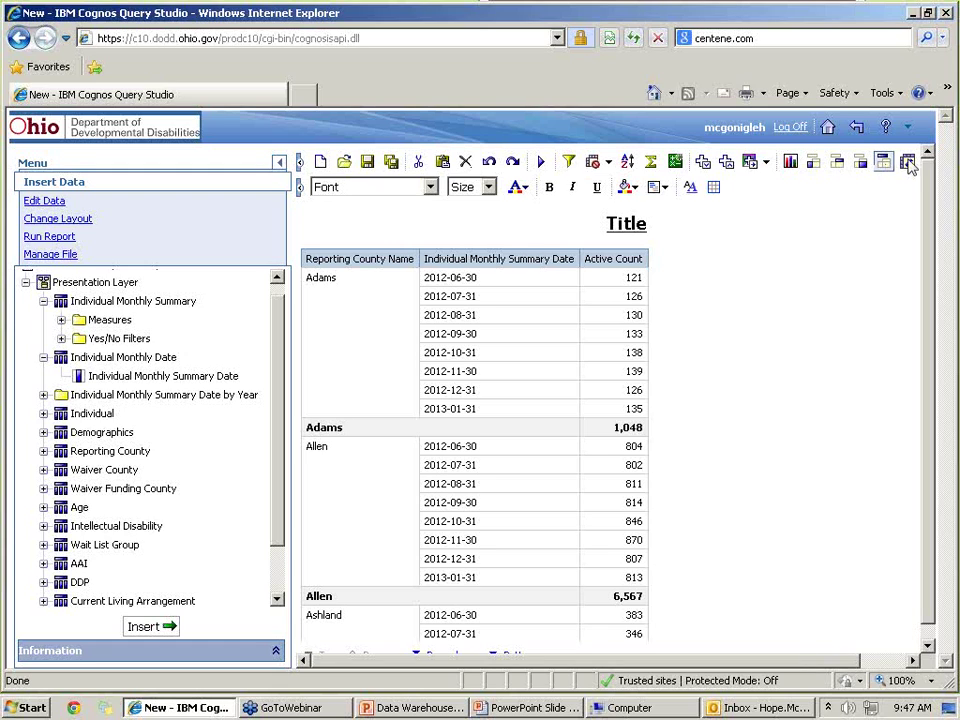
left_click(507, 260)
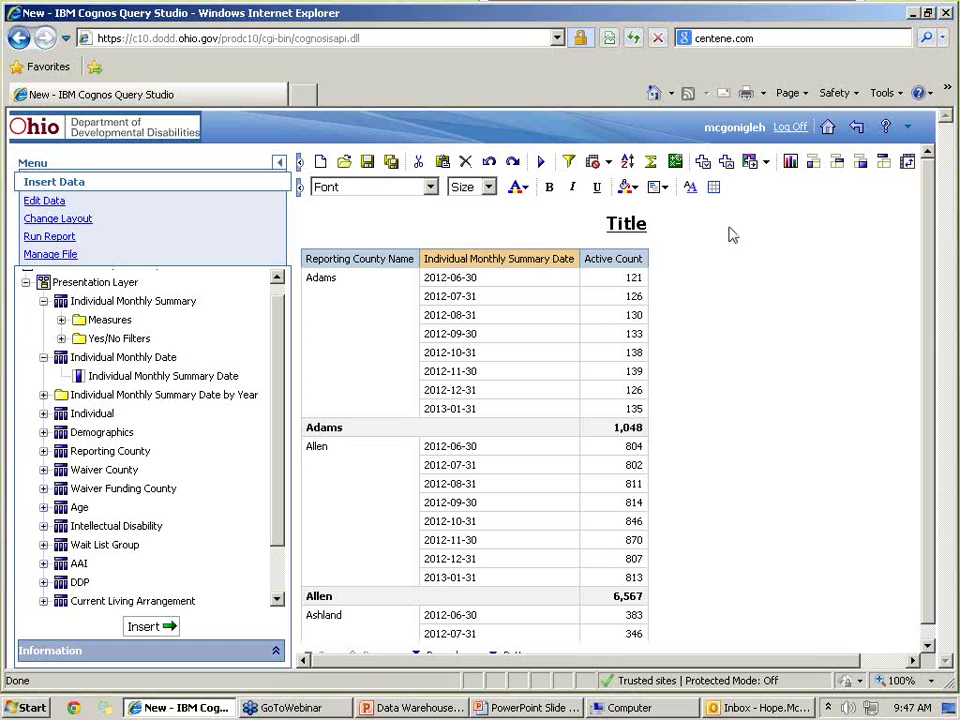
Pivot the monthly dates into crosstab columns, check the Summary column, and start a new report
left_click(838, 164)
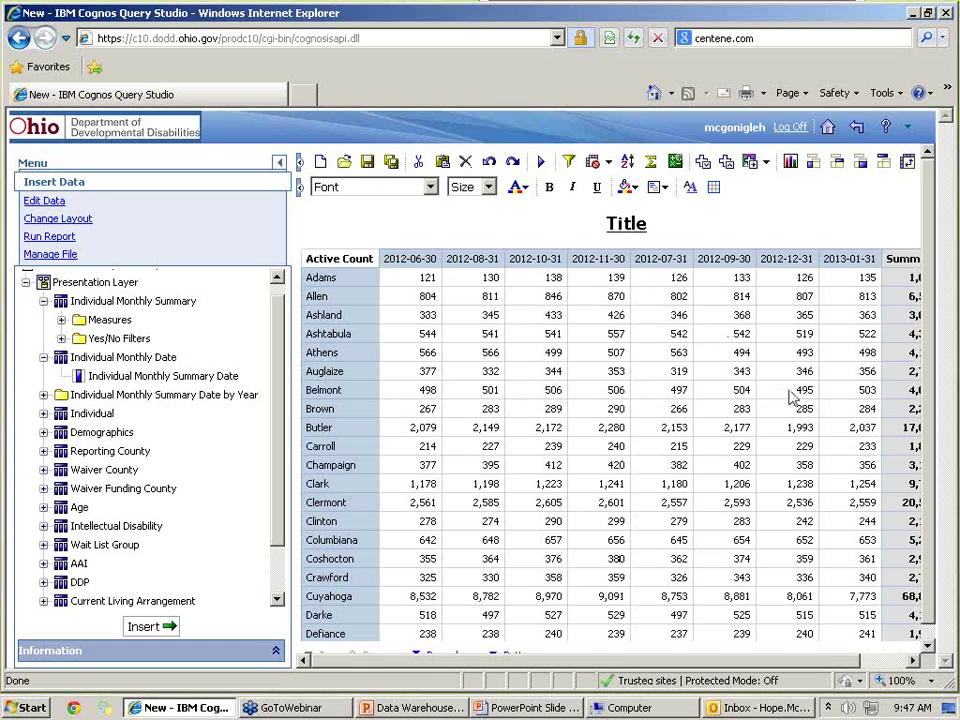
left_click(876, 661)
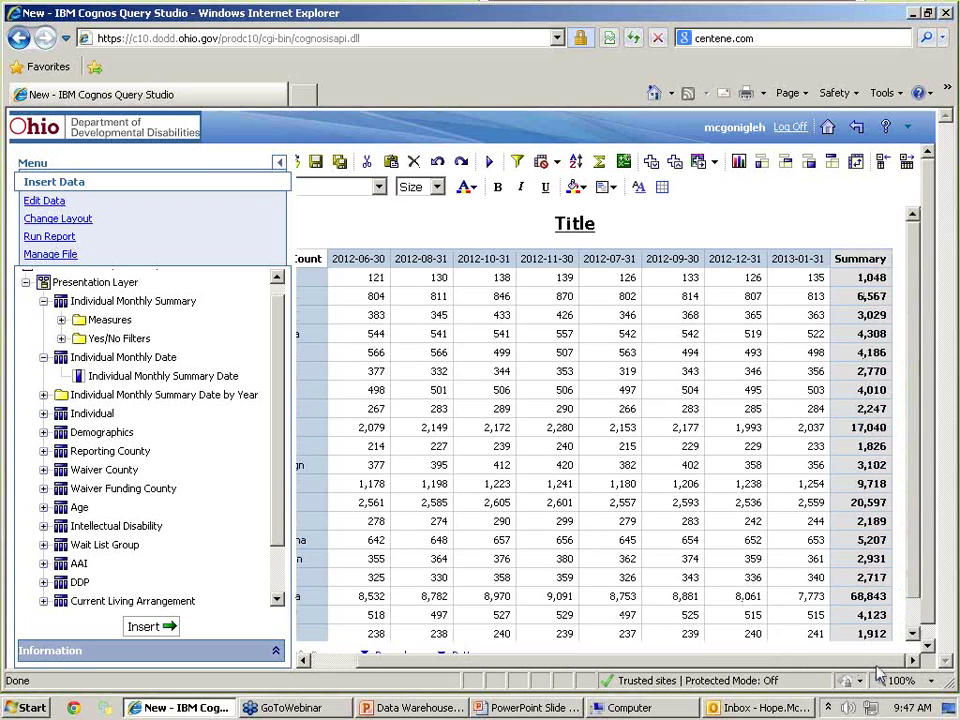
left_click_drag(878, 672, 815, 668)
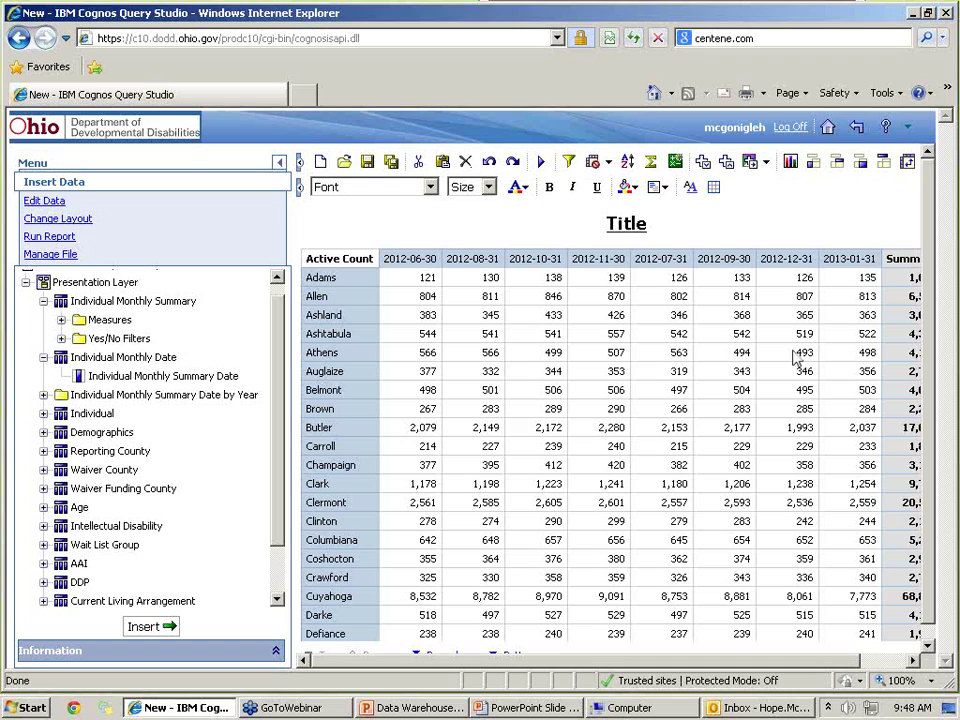
left_click(320, 164)
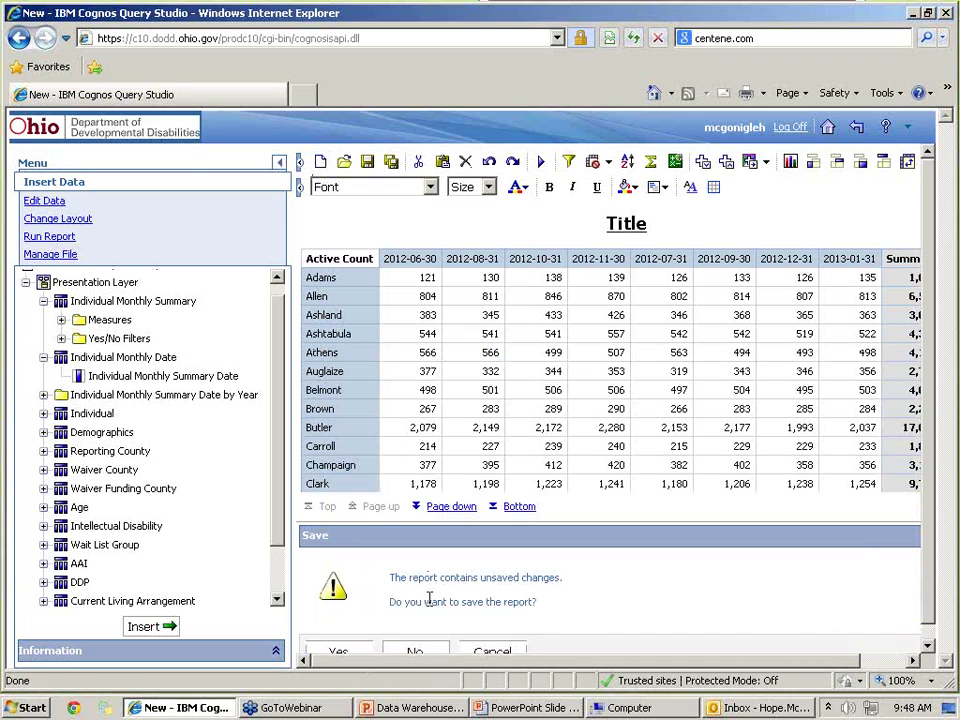
Discard the crosstab unsaved, begin a blank report, and expand Individual Monthly Summary Date by Year
left_click(428, 651)
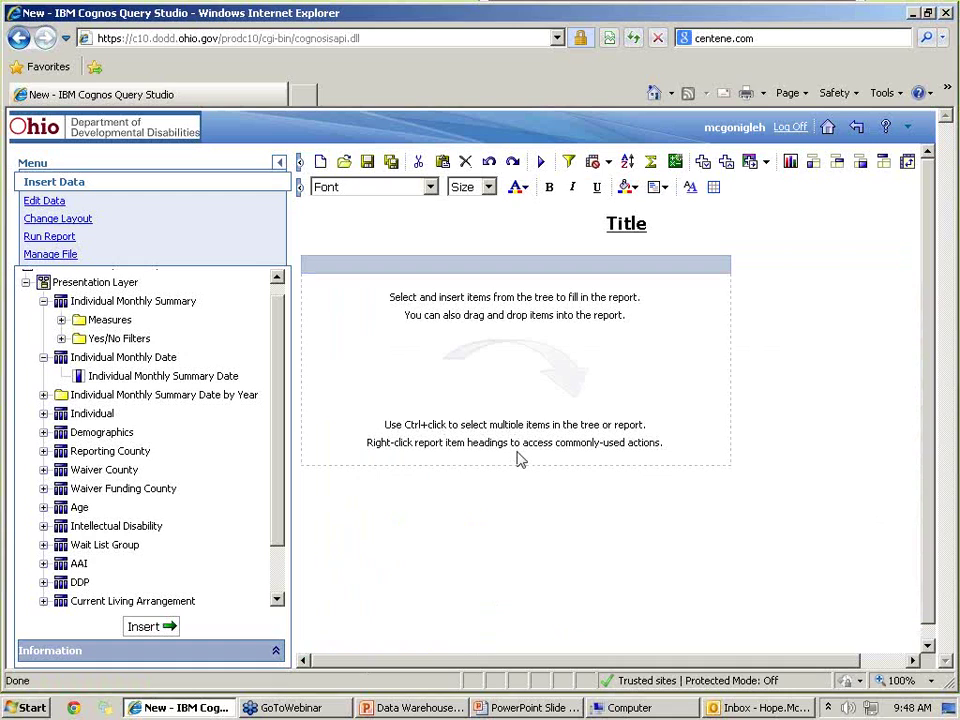
left_click(320, 163)
left_click(101, 375)
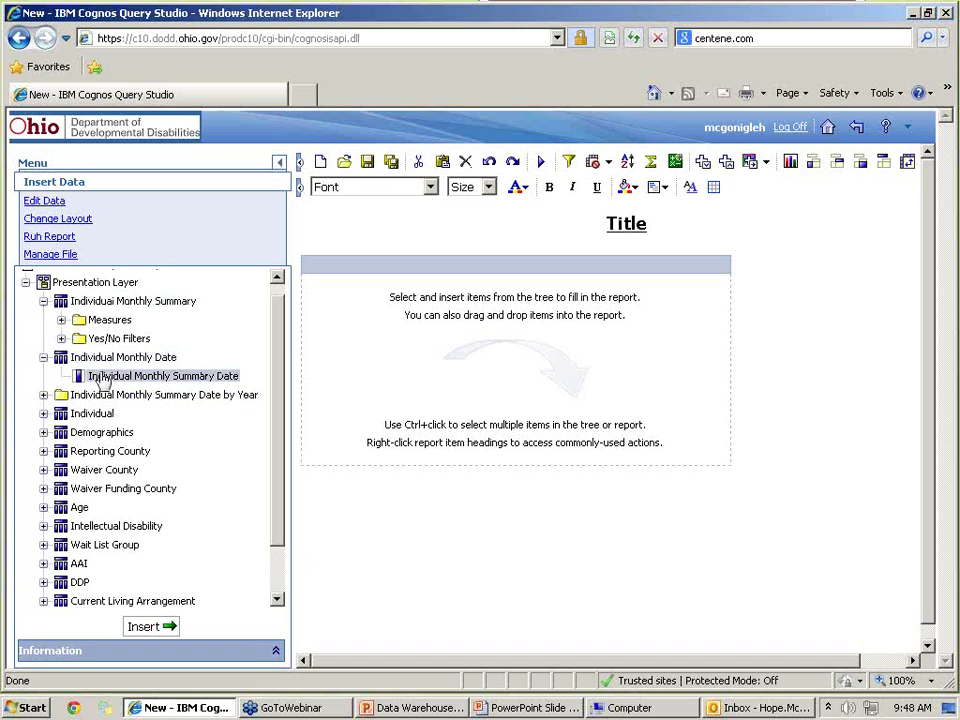
left_click(43, 395)
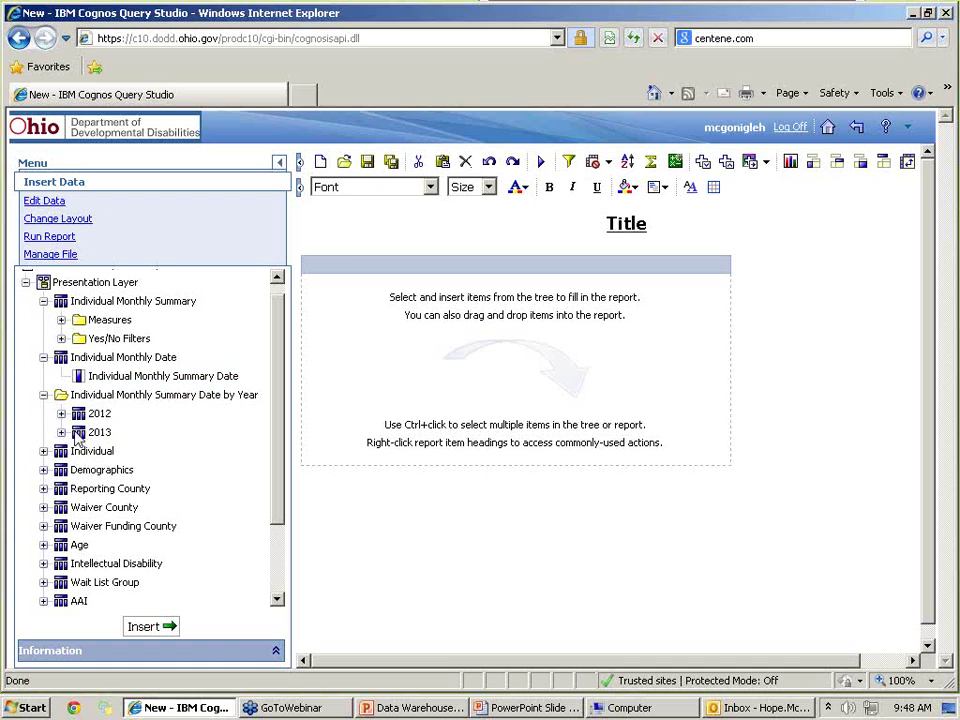
Add a report filter on Individual Monthly Summary Date keeping only 2013-01-31
right_click(143, 382)
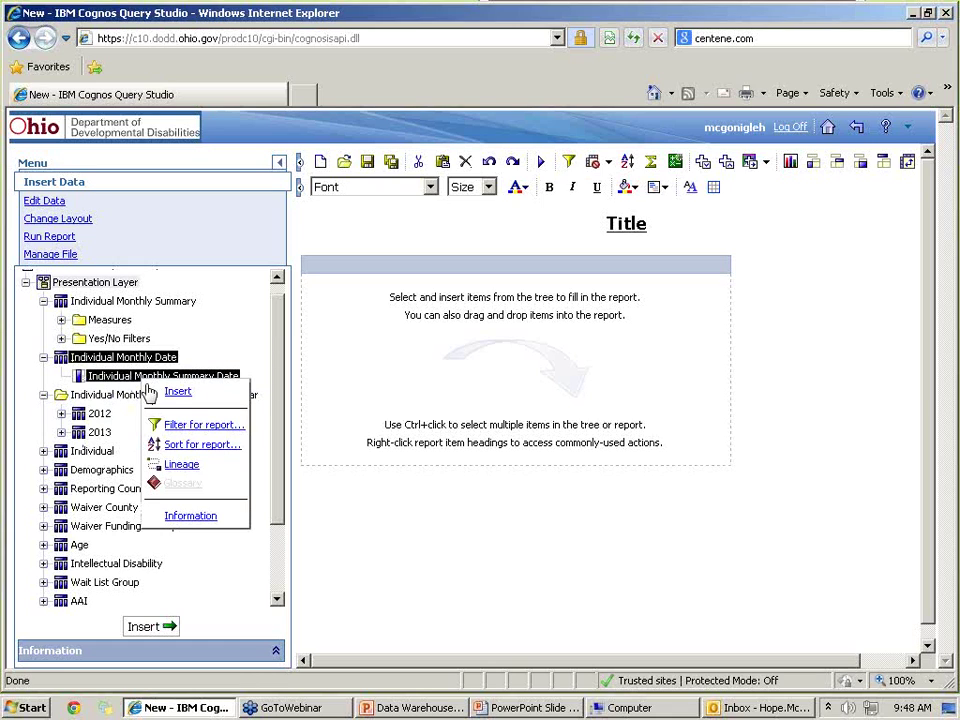
left_click(165, 424)
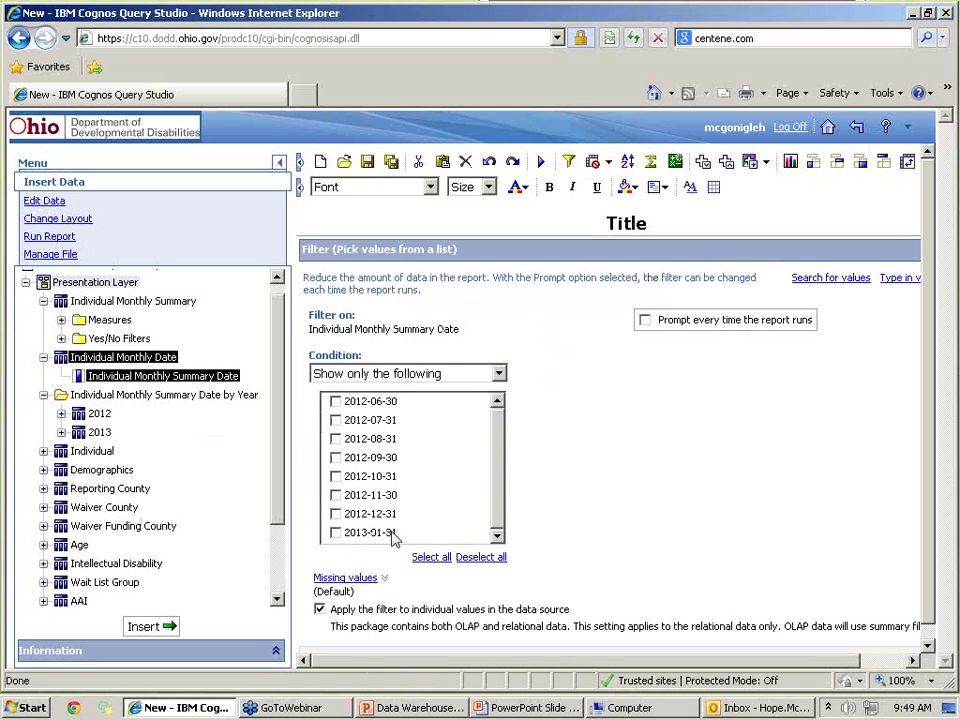
left_click(337, 535)
scroll(743, 473, "down", 1)
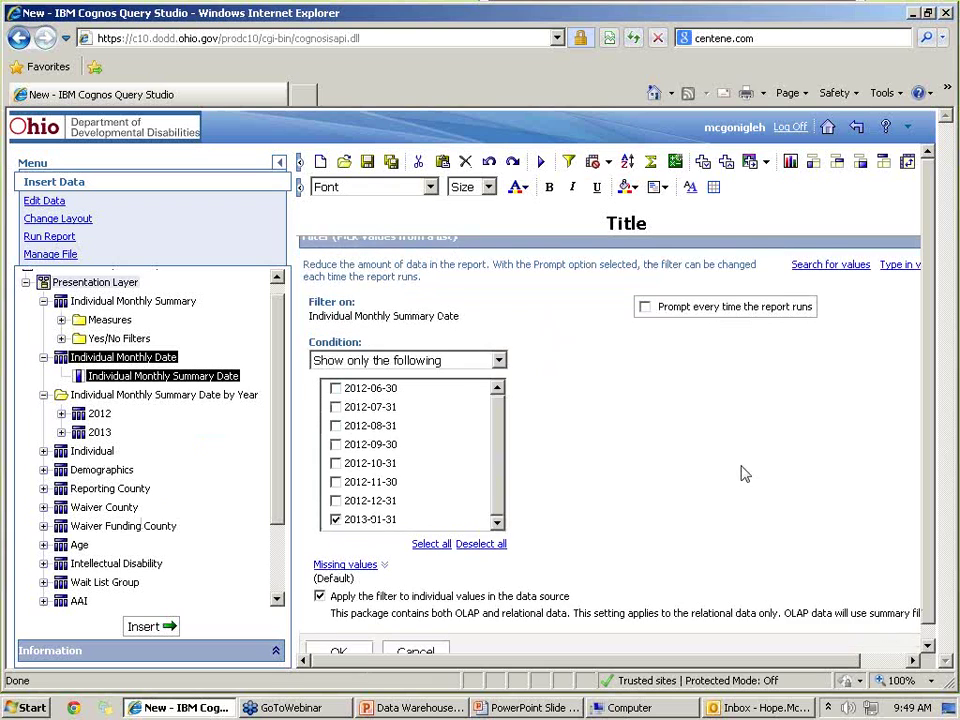
left_click(340, 640)
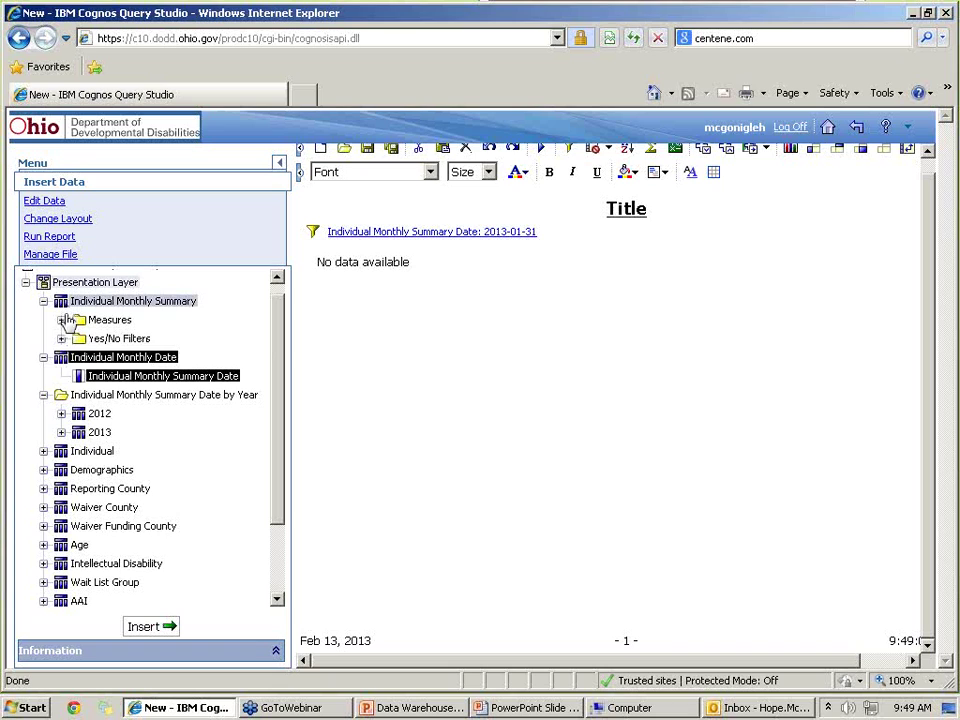
Add Reporting County Name and Active Count columns, e.g. Adams 135 and Cuyahoga 7,773
left_click(44, 489)
left_click_drag(129, 507, 342, 435)
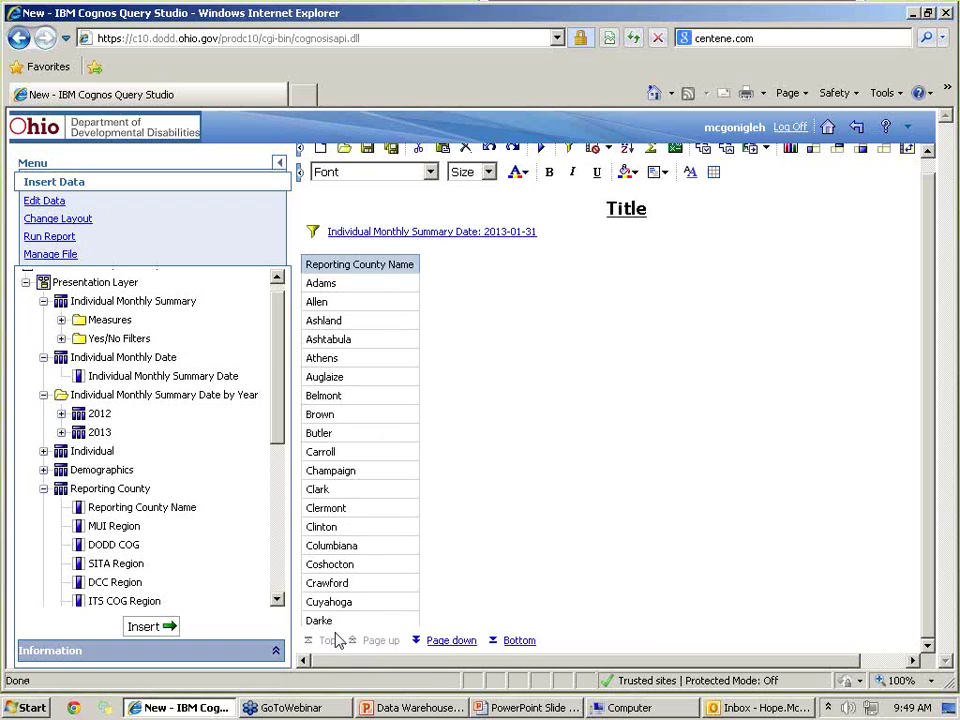
left_click(61, 319)
left_click_drag(130, 365, 428, 375)
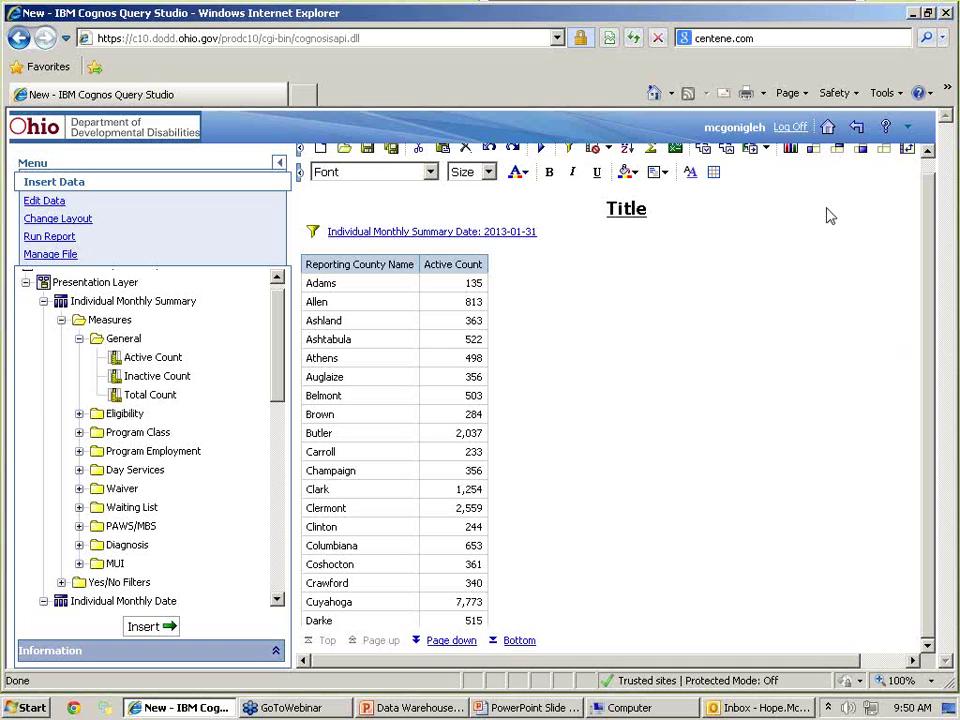
Return to the portal without saving and launch Query Studio on the Individual Daily Summary package
left_click(828, 130)
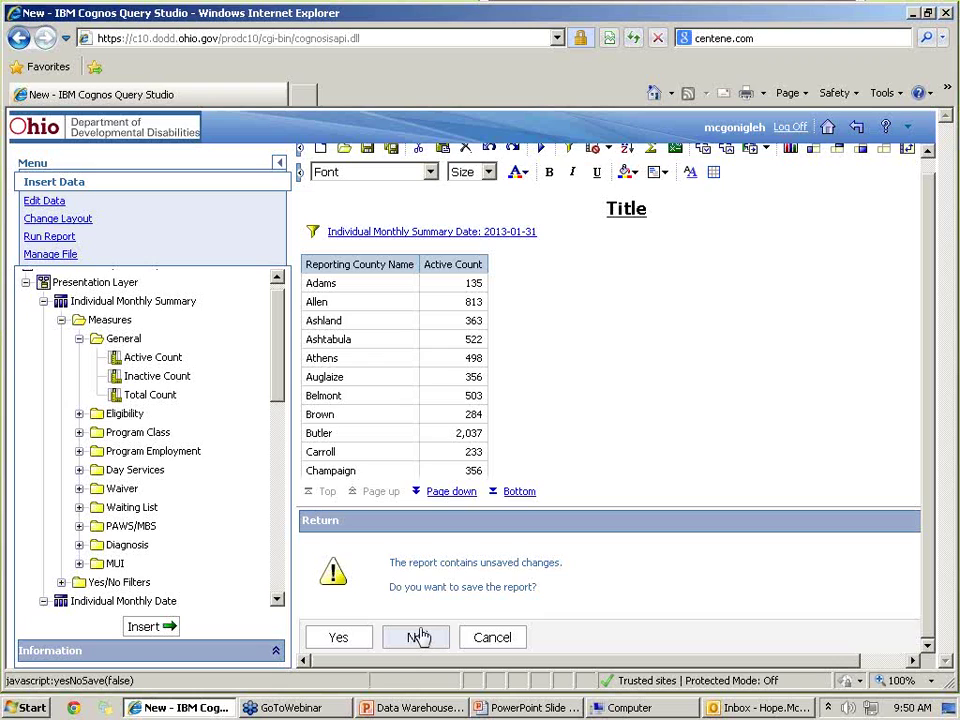
left_click(418, 637)
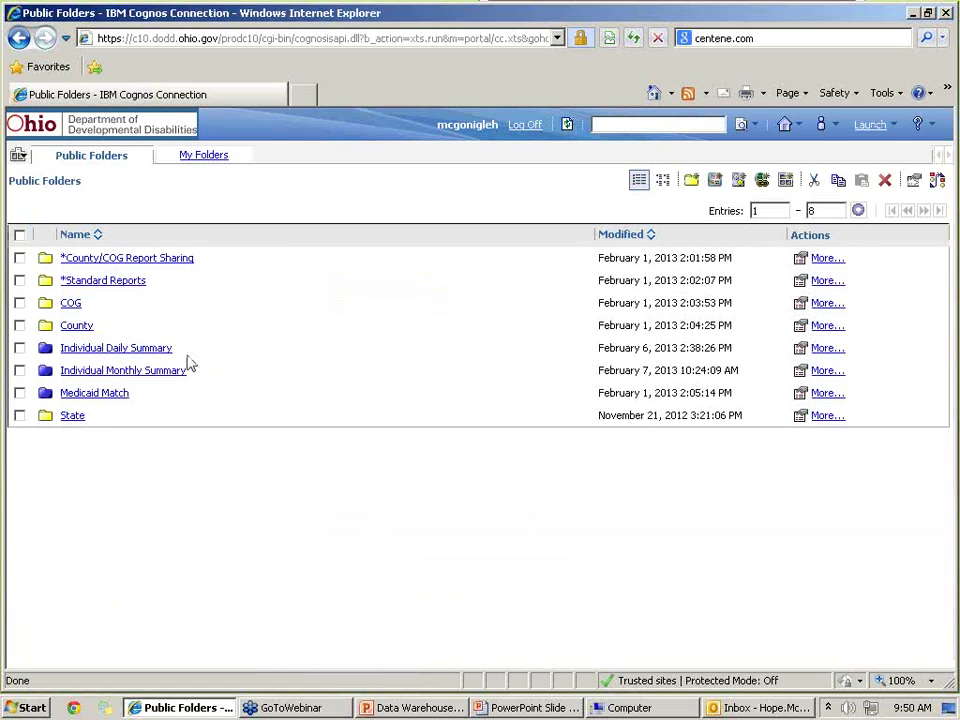
left_click(146, 349)
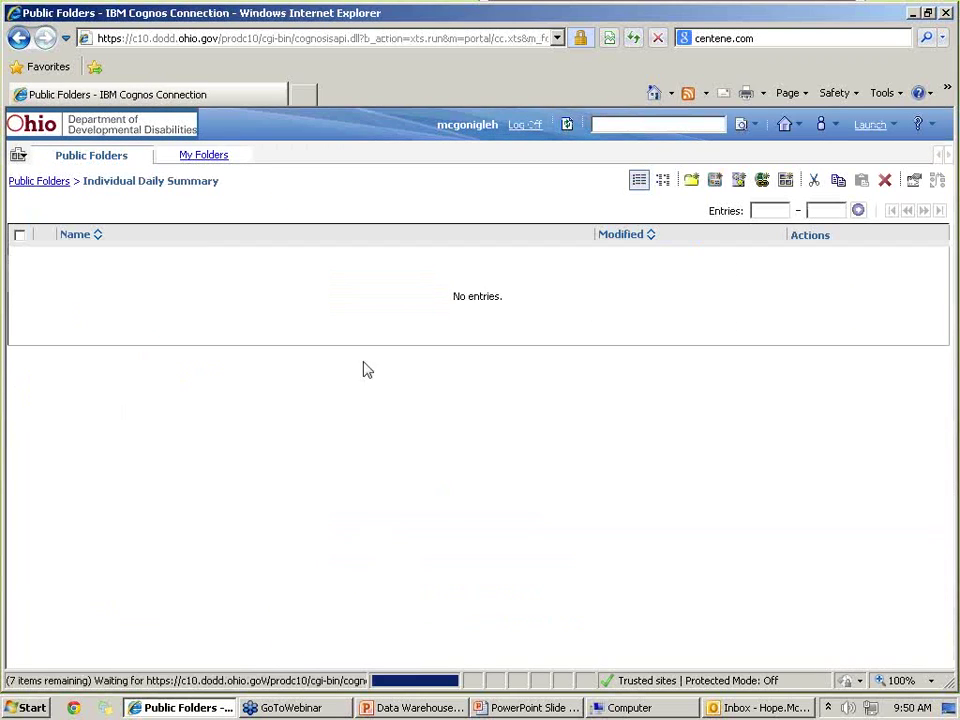
left_click(872, 128)
left_click(824, 214)
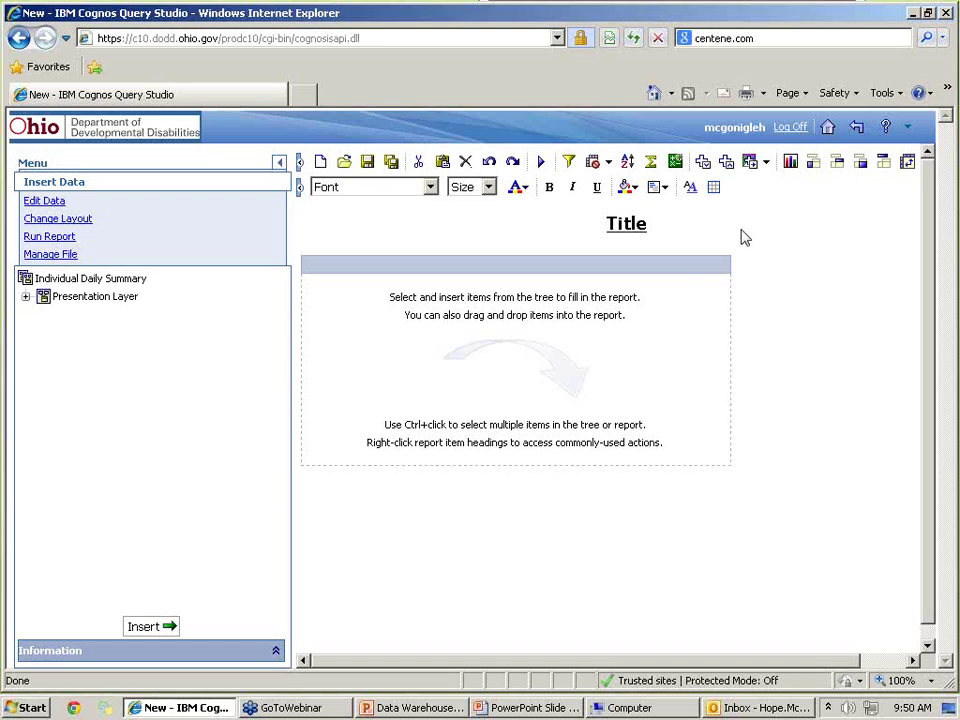
Add the General measures Active, Inactive and Total Count to the report
left_click(25, 296)
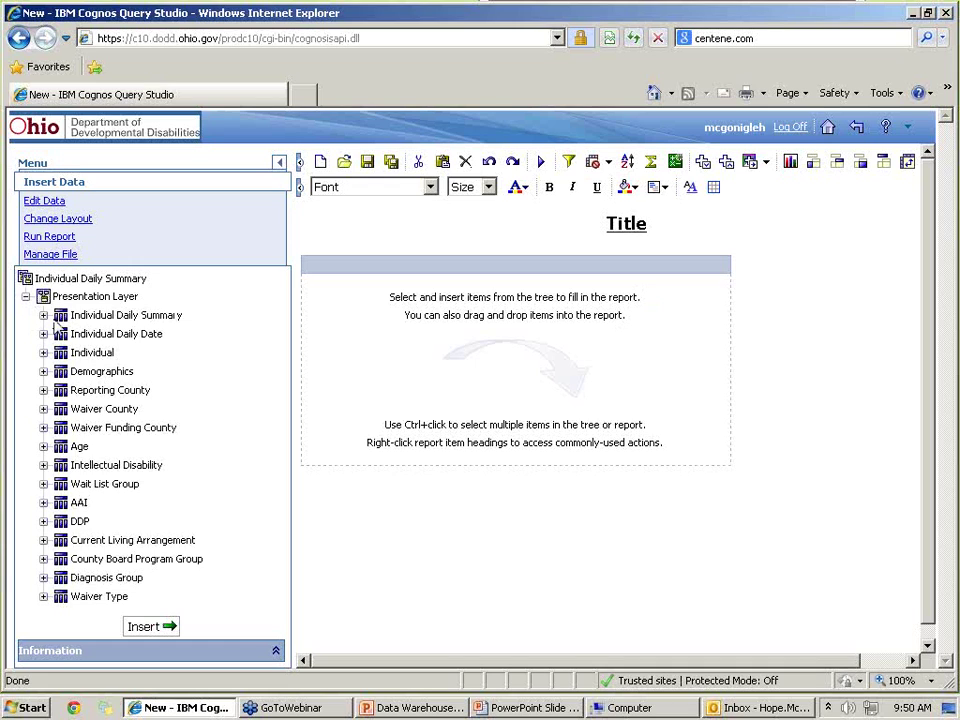
left_click(44, 316)
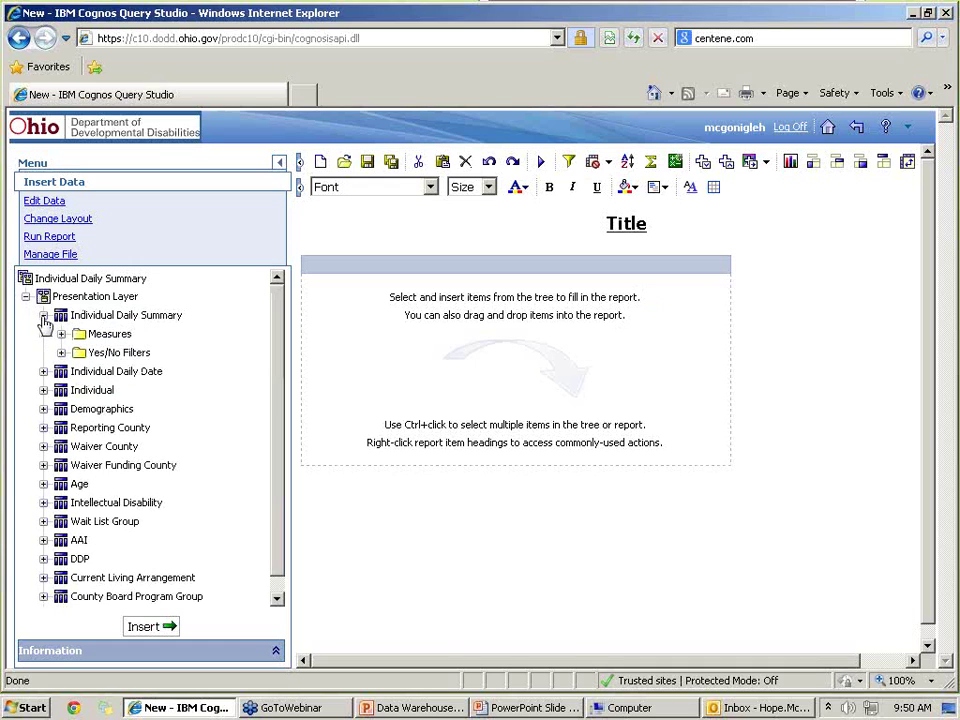
left_click(61, 334)
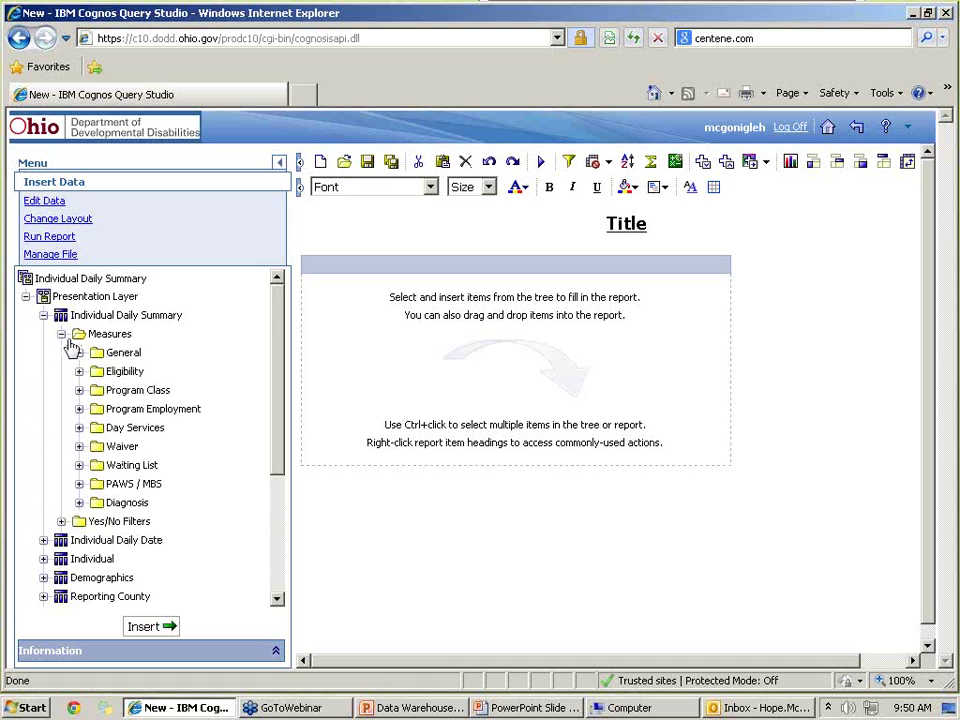
left_click(79, 353)
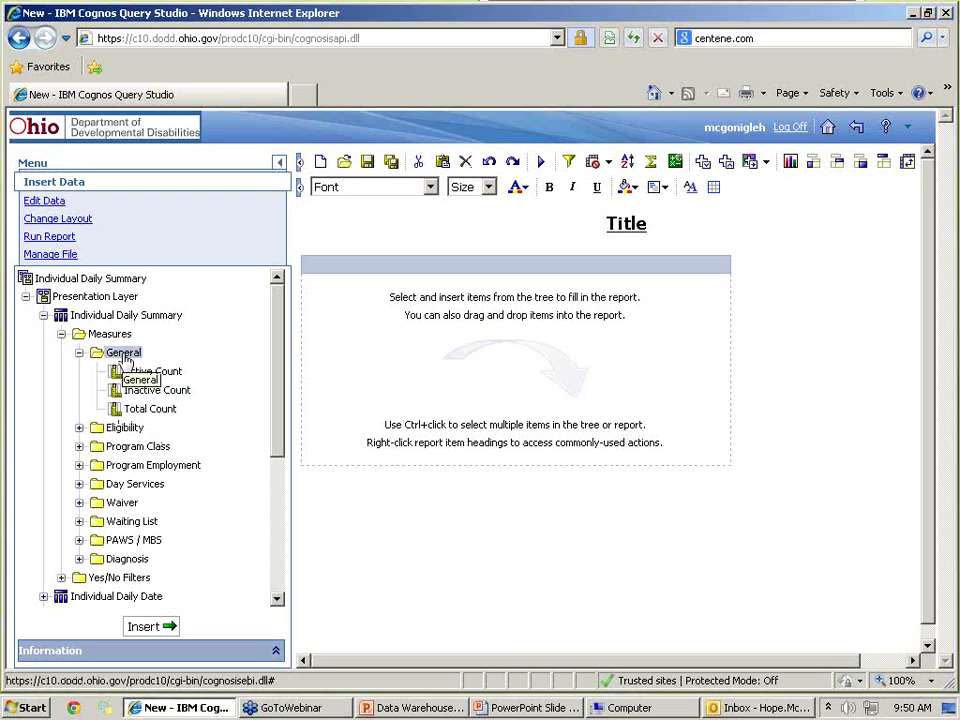
left_click_drag(123, 360, 403, 332)
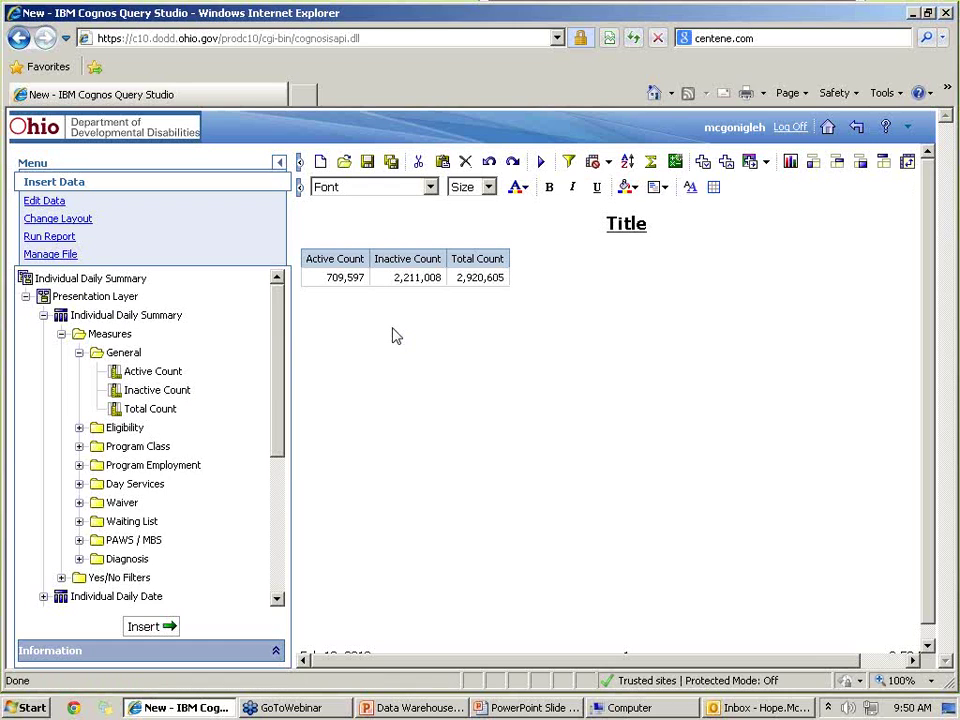
Place Waiver Type as the first column, giving a Summary row of 2,920,605
scroll(276, 360, "down", 5)
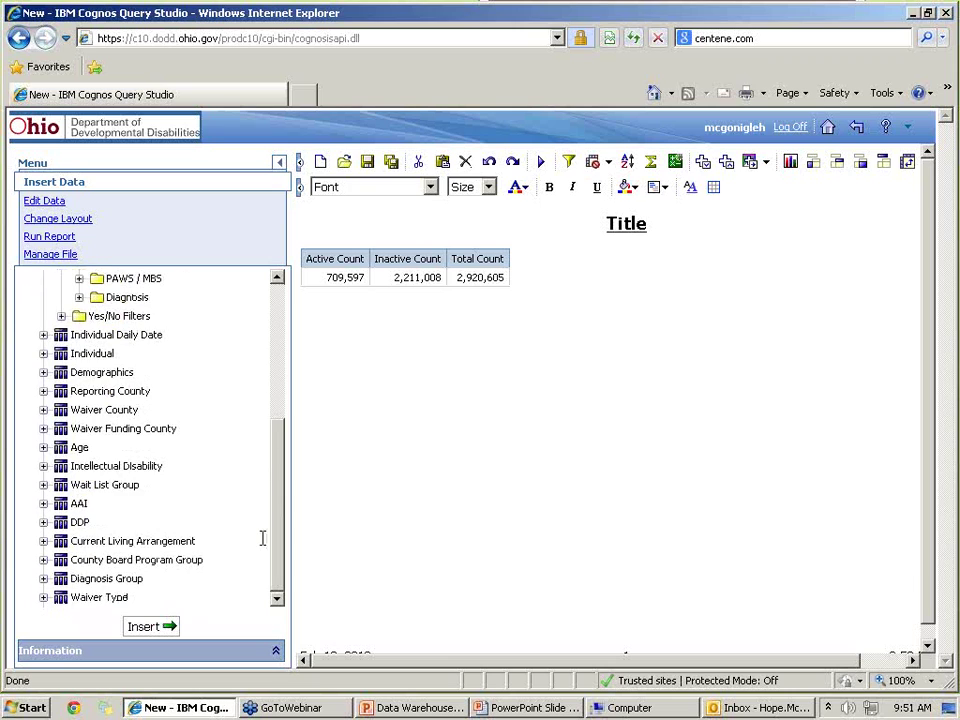
left_click(43, 598)
left_click(120, 579)
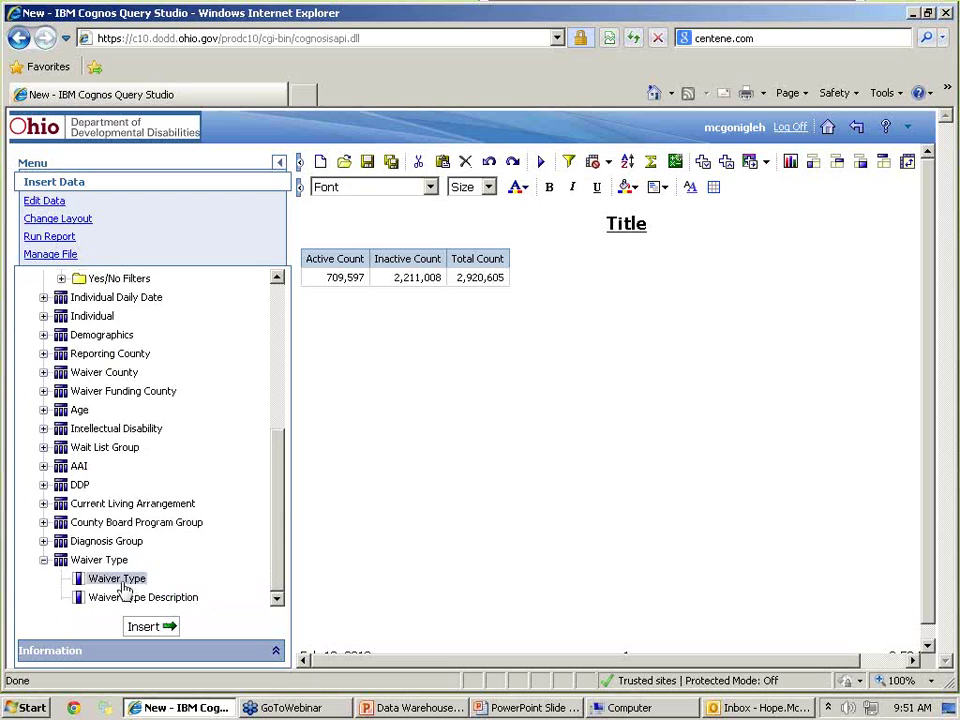
left_click_drag(120, 579, 309, 292)
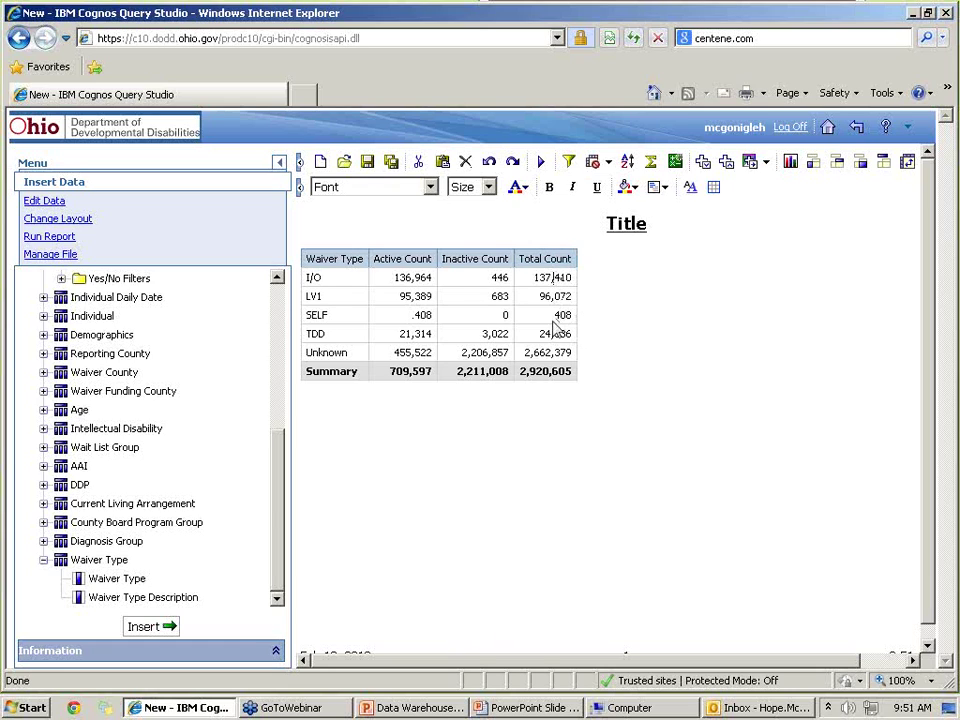
Remove Active Count and Inactive Count, then select the Unknown Waiver Type value
left_click(405, 258)
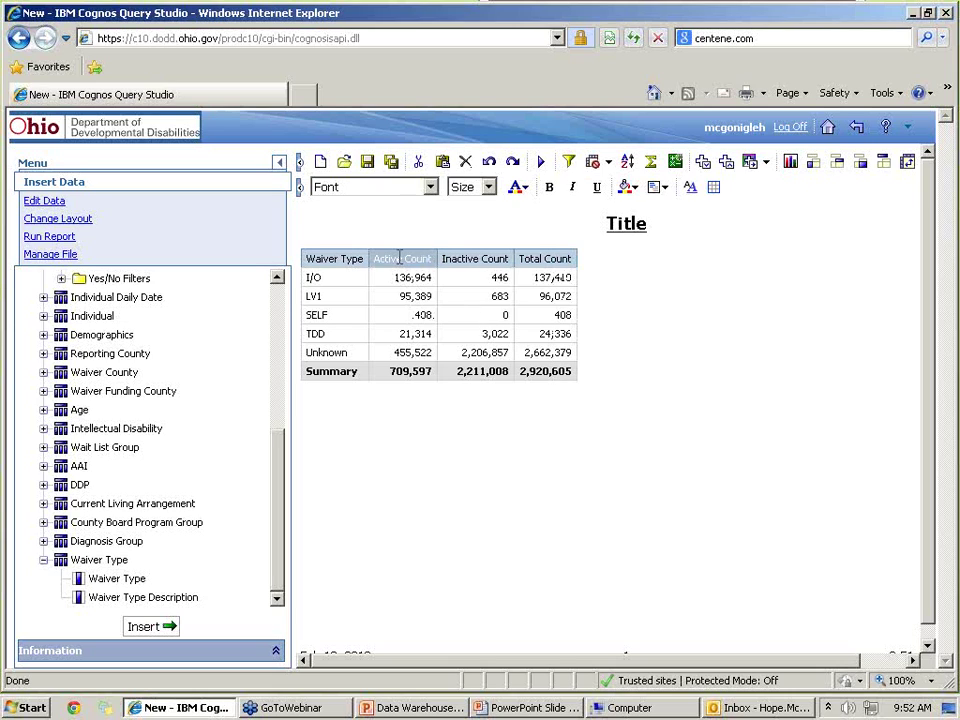
left_click(466, 258, "ctrl")
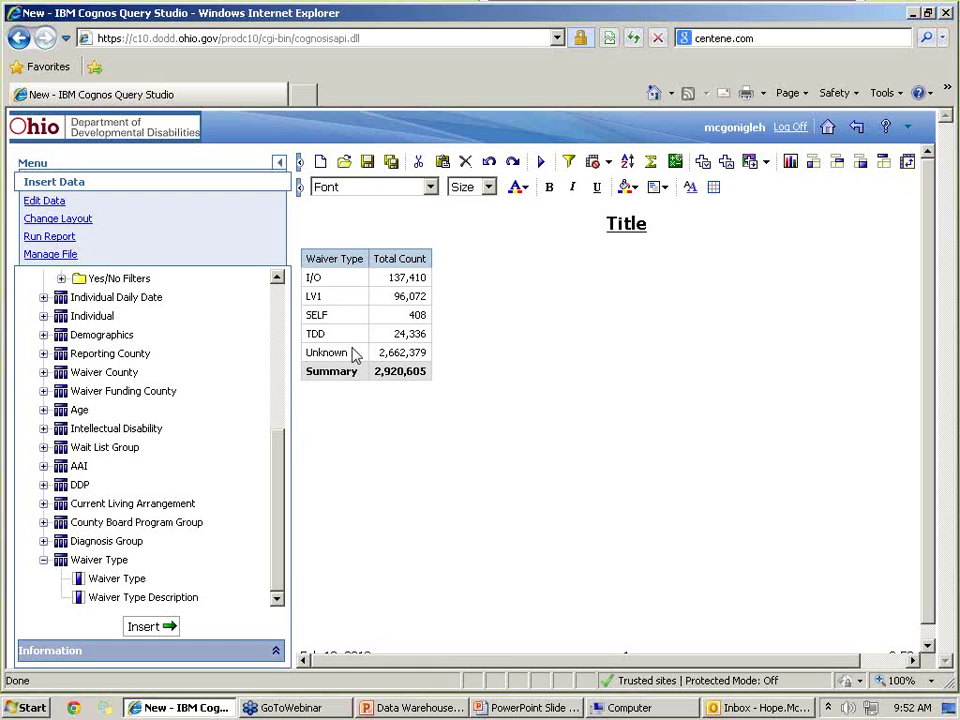
left_click(329, 353)
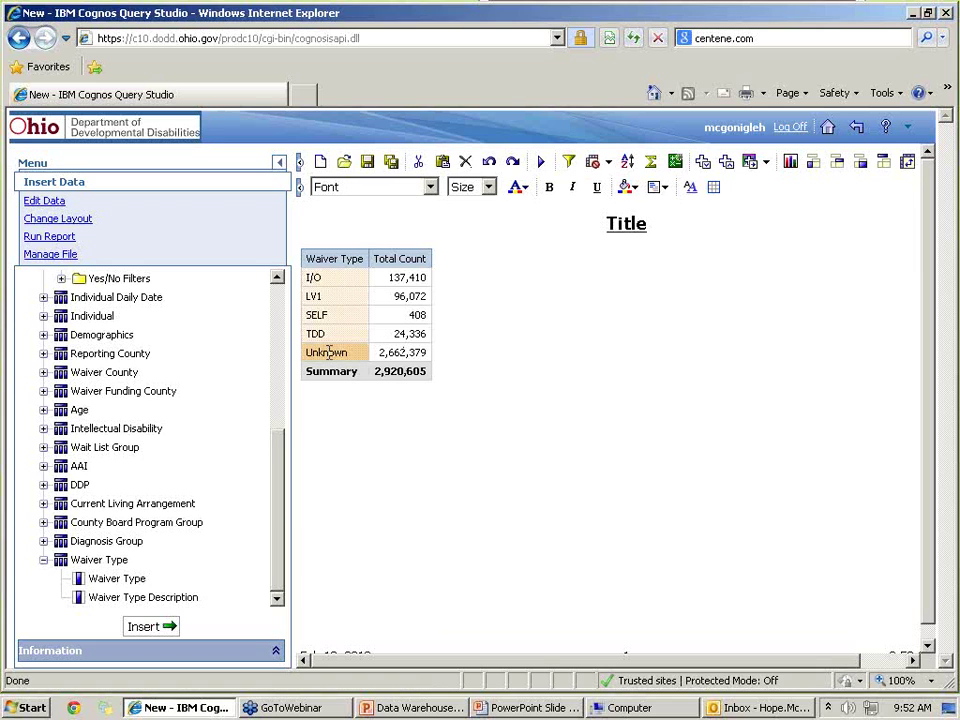
right_click(332, 260)
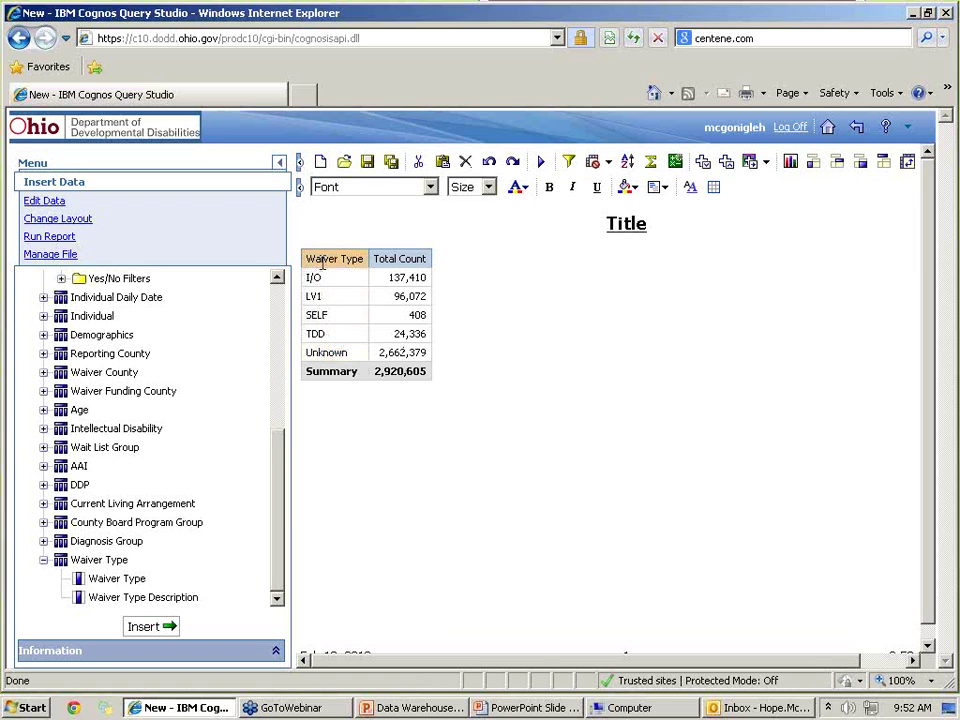
Filter Waiver Type with NOT Unknown, leaving I/O, LV1, SELF and TDD totaling 258,226
left_click(352, 278)
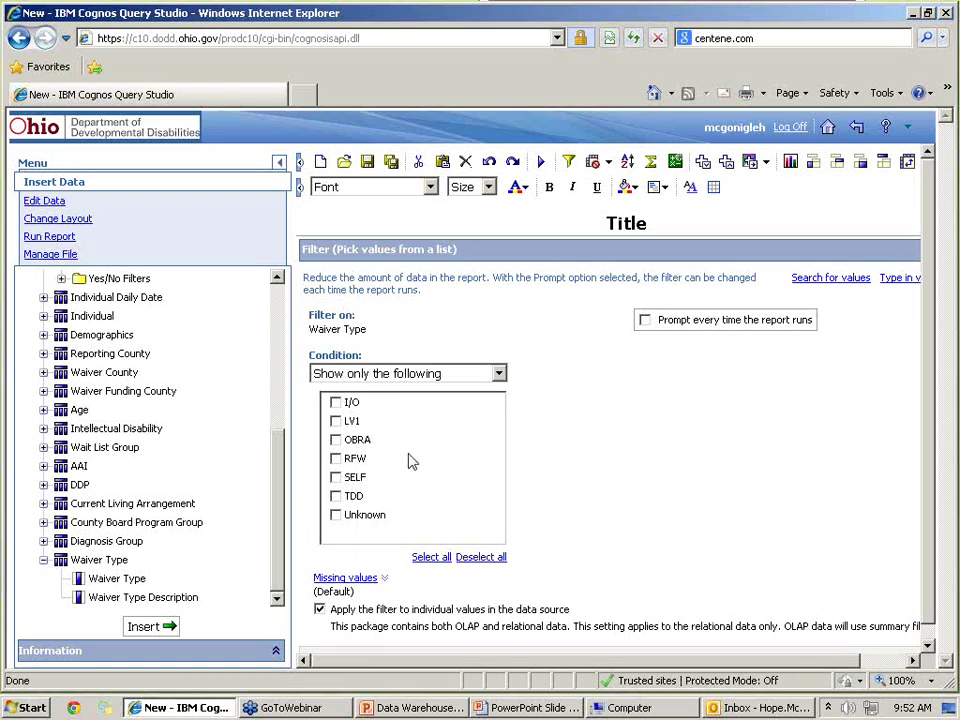
left_click(431, 557)
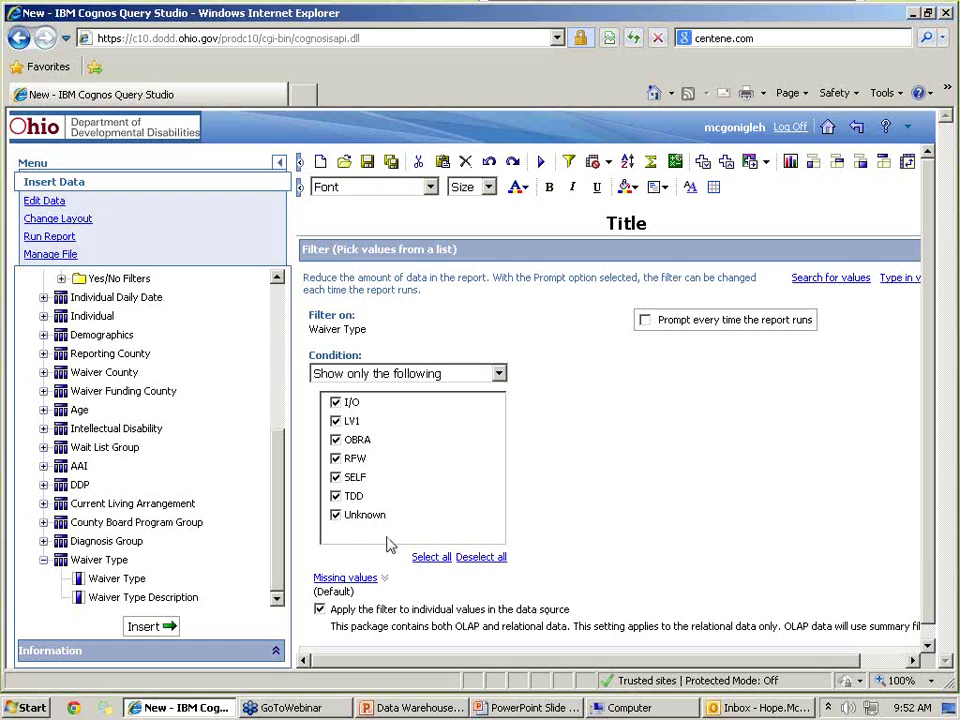
left_click(337, 515)
left_click(465, 373)
left_click(444, 408)
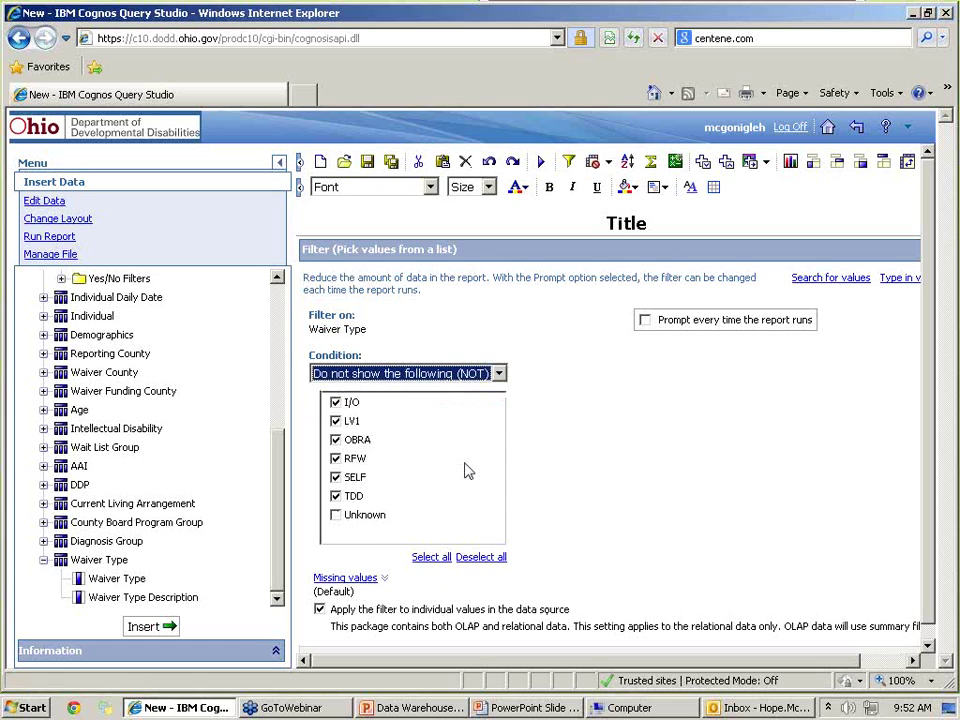
left_click(481, 557)
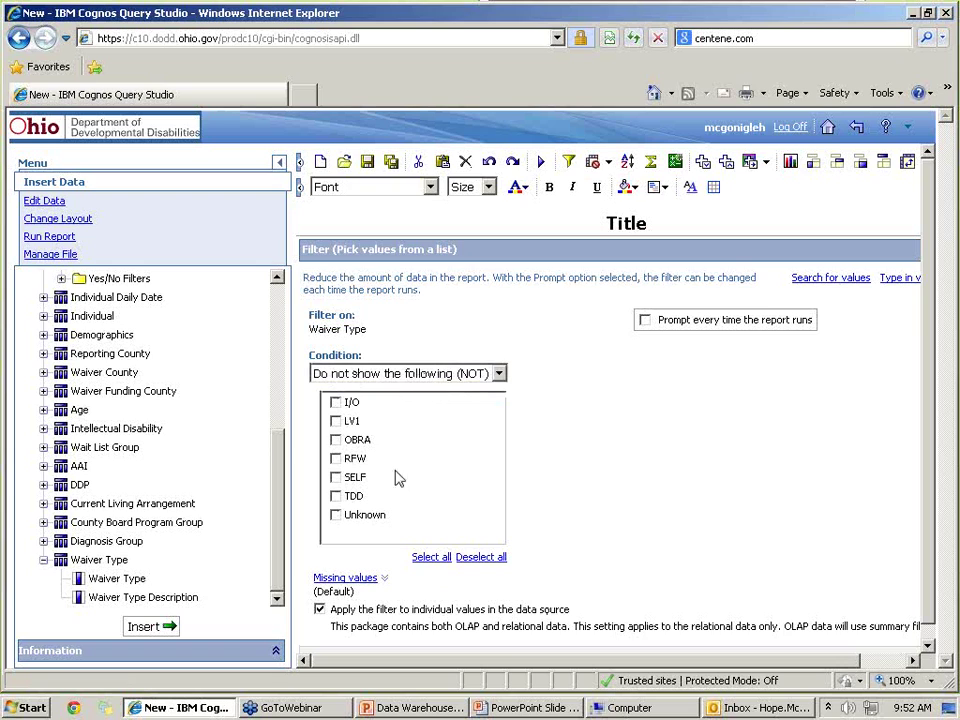
left_click(335, 517)
scroll(776, 465, "down", 1)
left_click(340, 635)
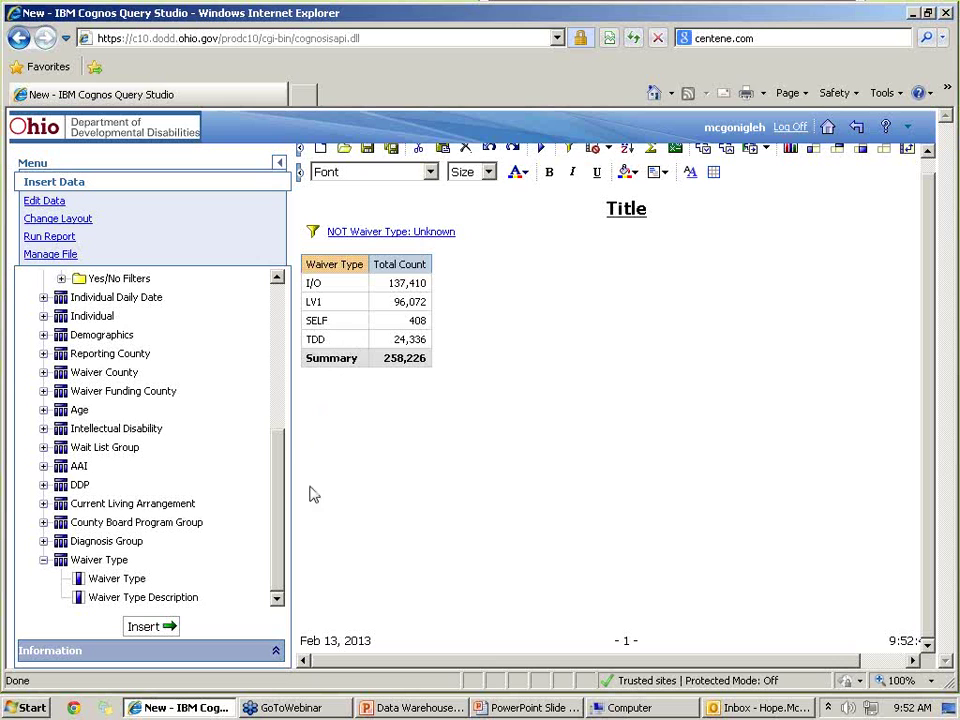
left_click_drag(278, 490, 285, 360)
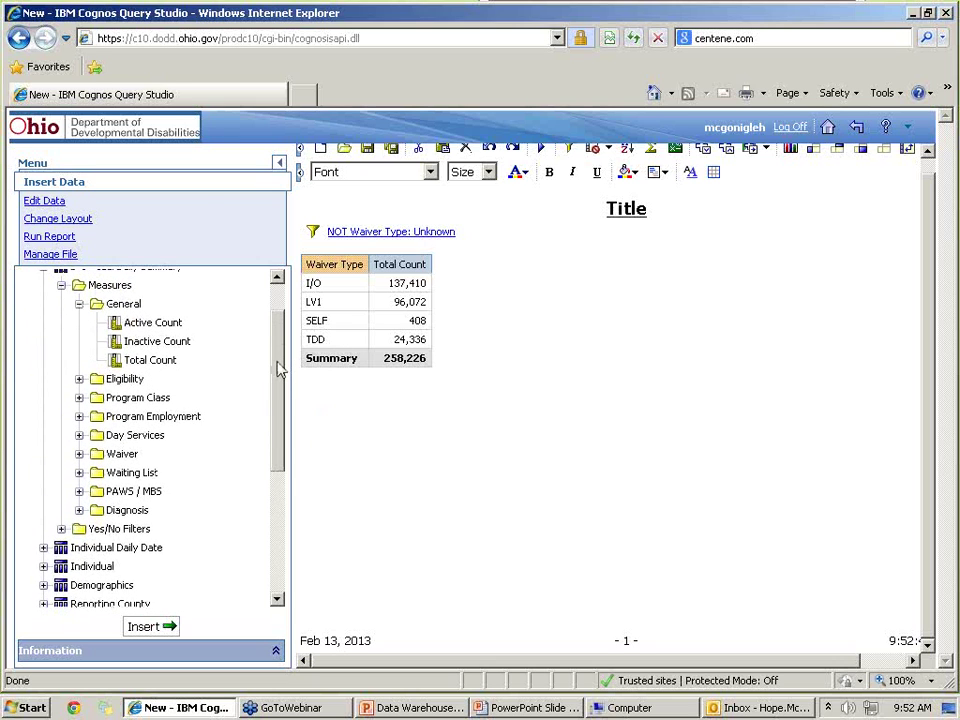
Add Individual Daily Summary Date from the Individual Daily Date folder as a table column
scroll(279, 368, "up", 1)
left_click(43, 315)
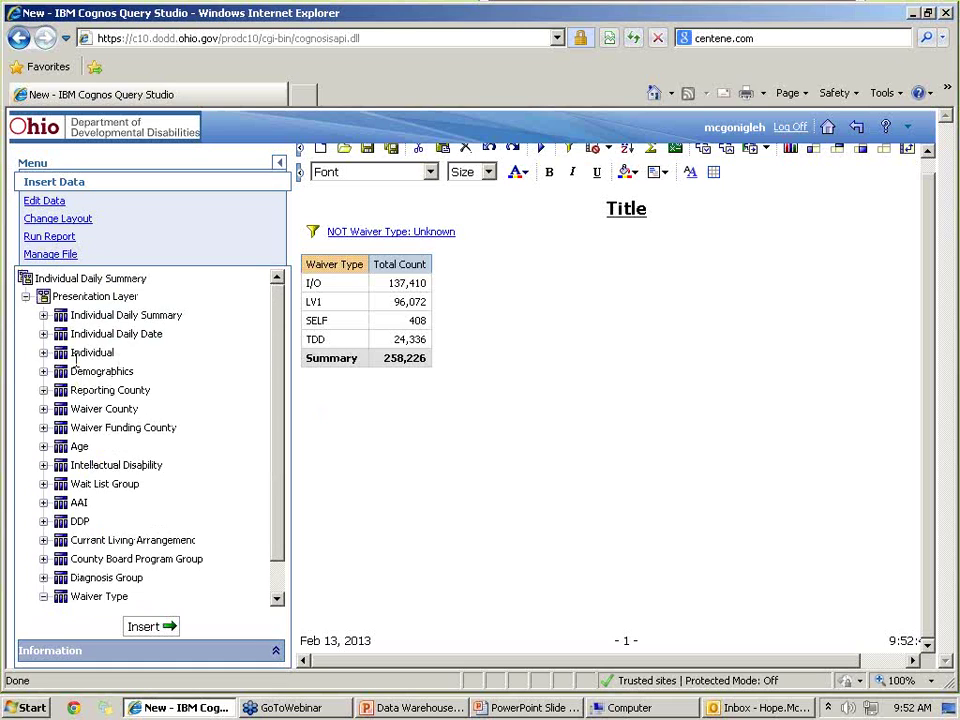
left_click(43, 335)
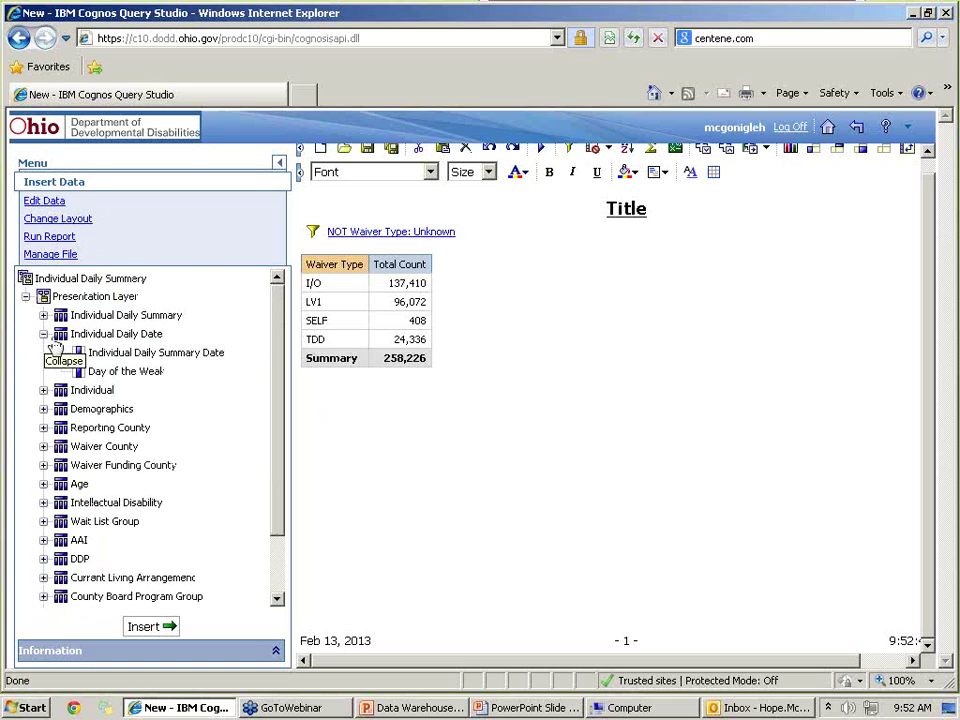
left_click(125, 354)
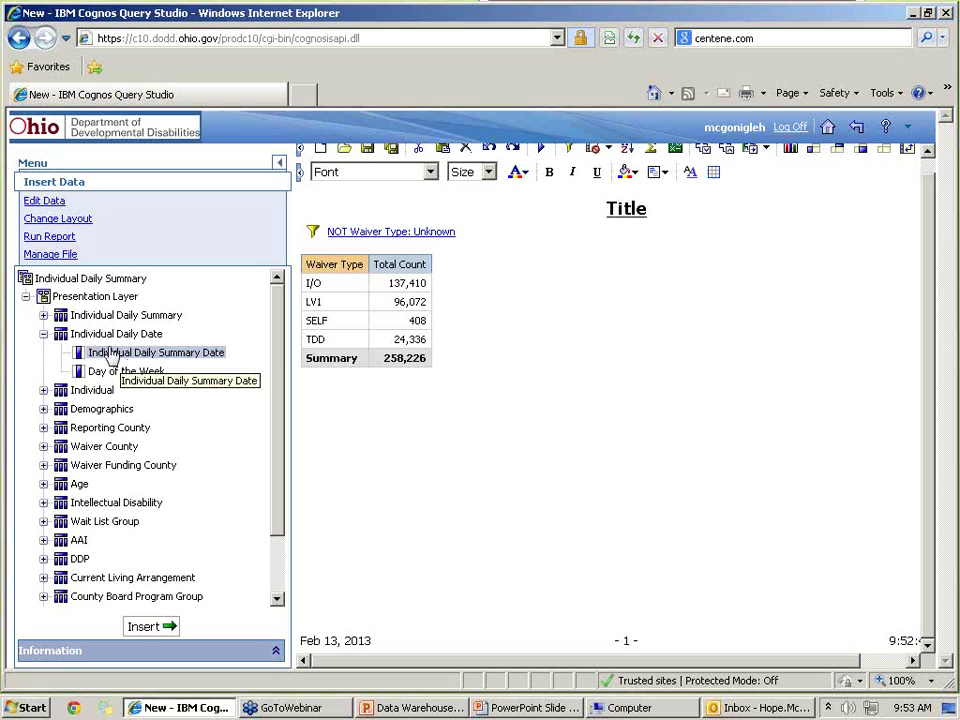
left_click(110, 356)
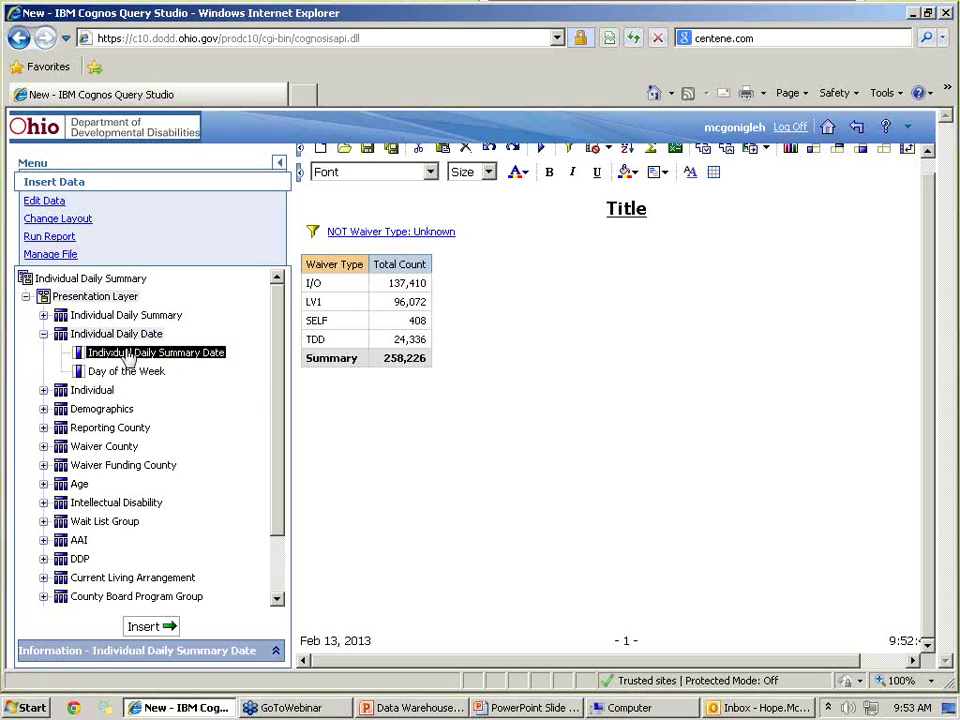
left_click_drag(140, 360, 376, 318)
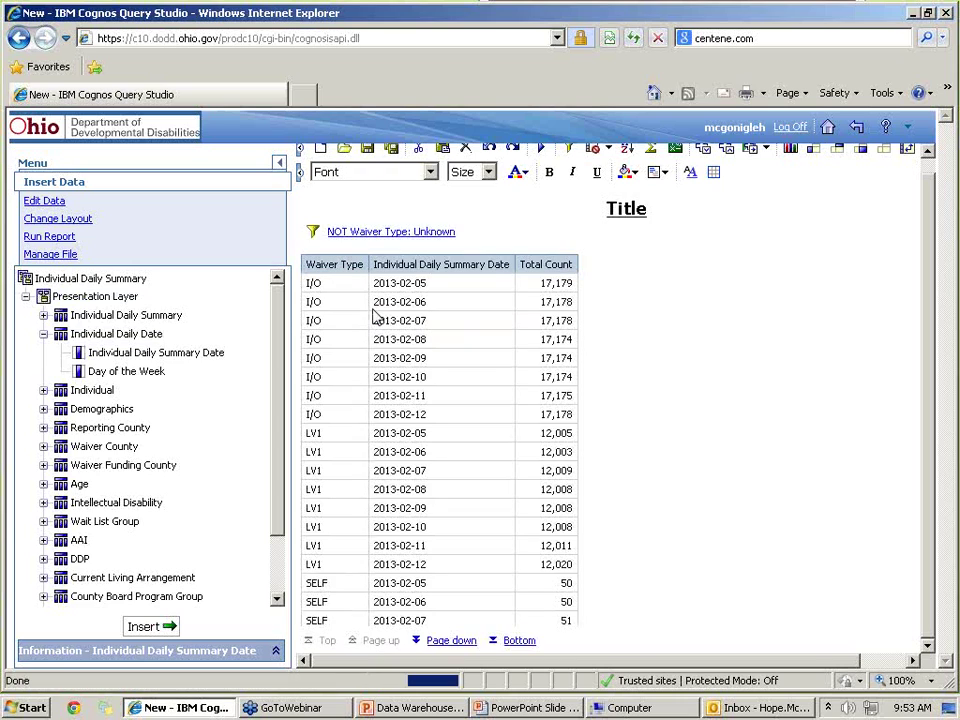
Group the Total Count rows by Waiver Type, giving subtotals like I/O 137,410 and LV1 96,072
left_click(342, 264)
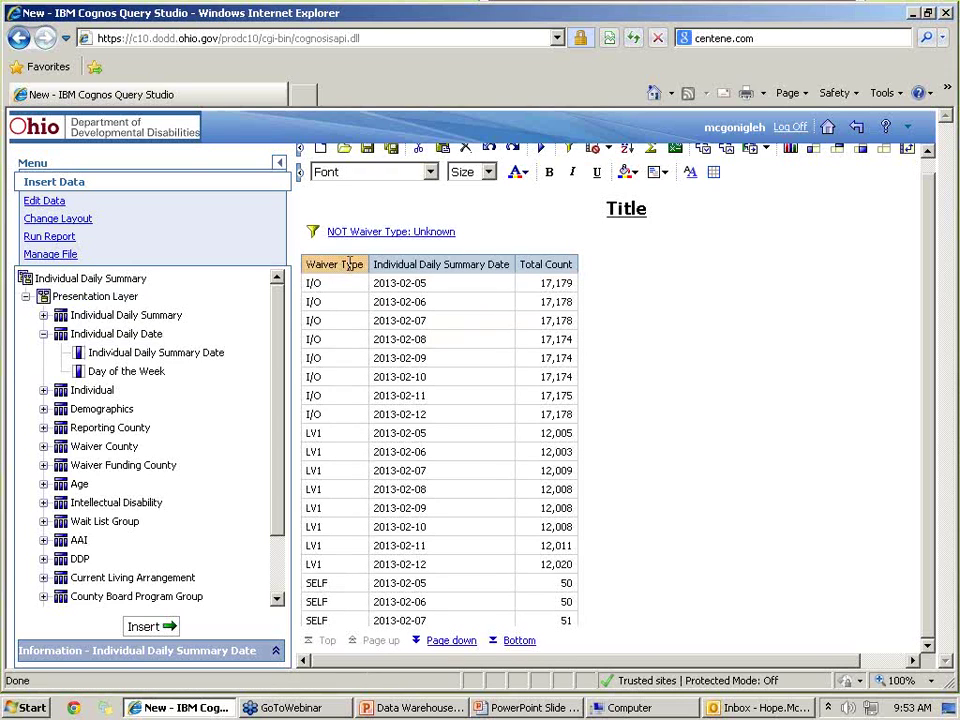
left_click(814, 149)
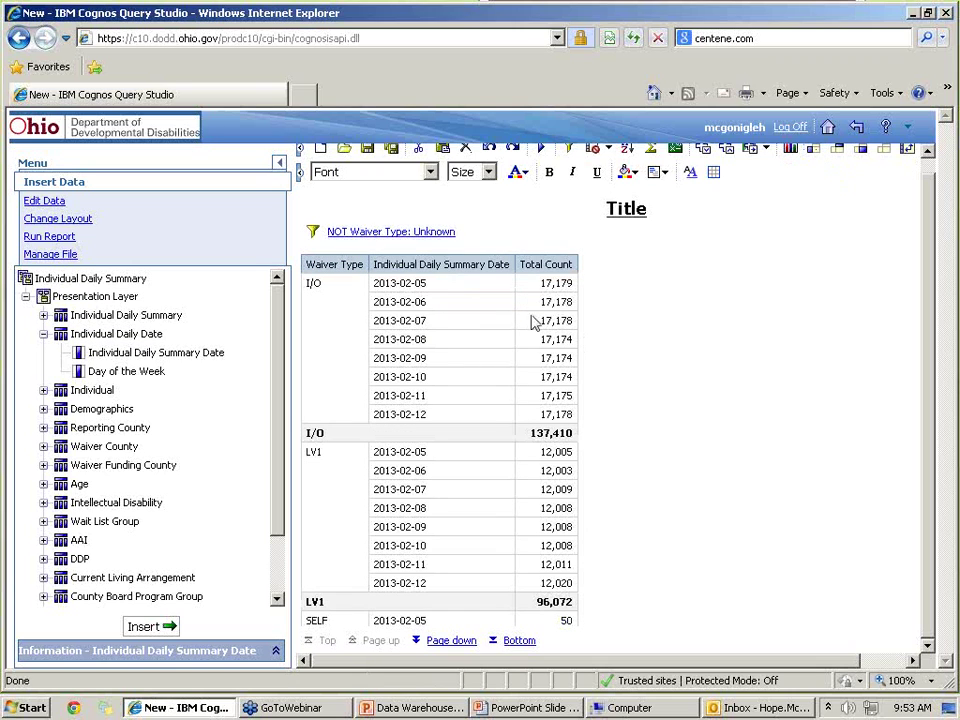
scroll(505, 485, "down", 2)
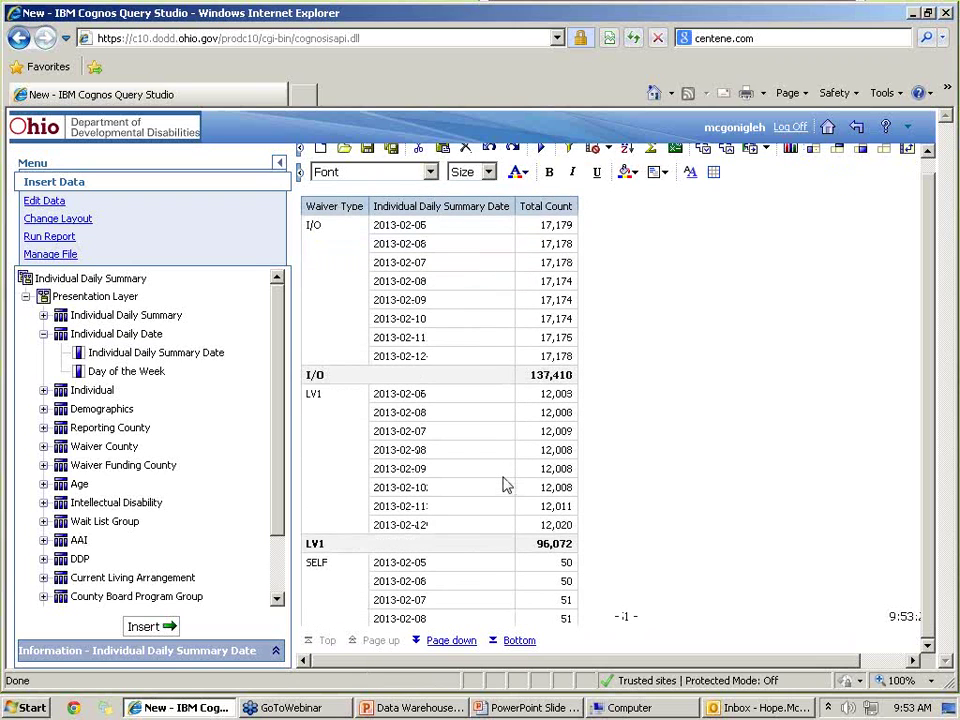
scroll(505, 485, "up", 2)
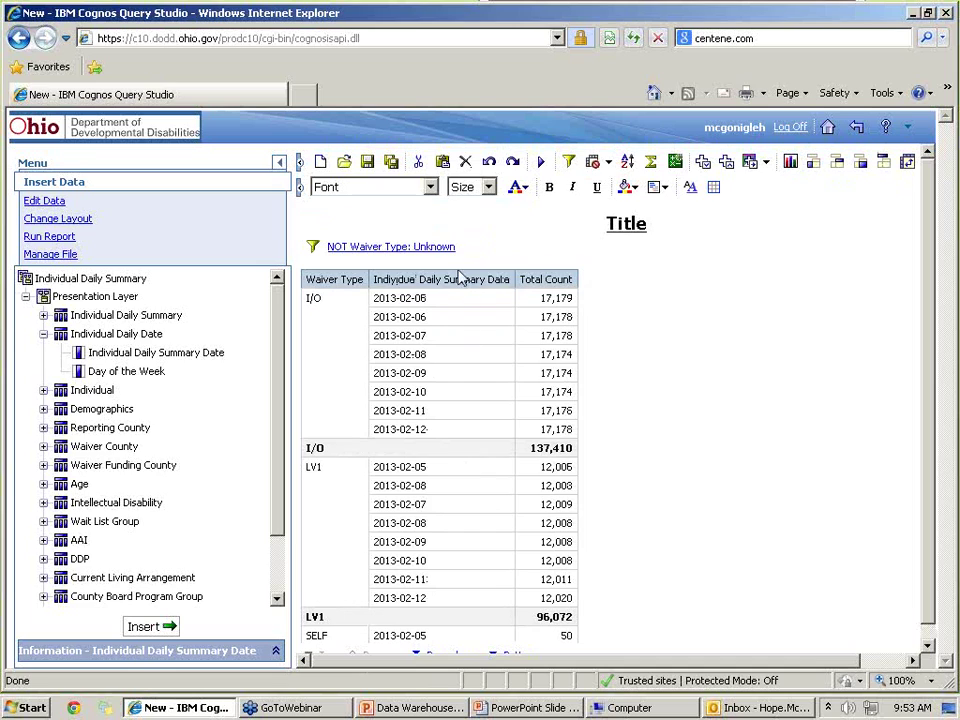
left_click(452, 280)
Pivot the dates into columns: a Waiver Type by date crosstab totaling 258,226
left_click(840, 164)
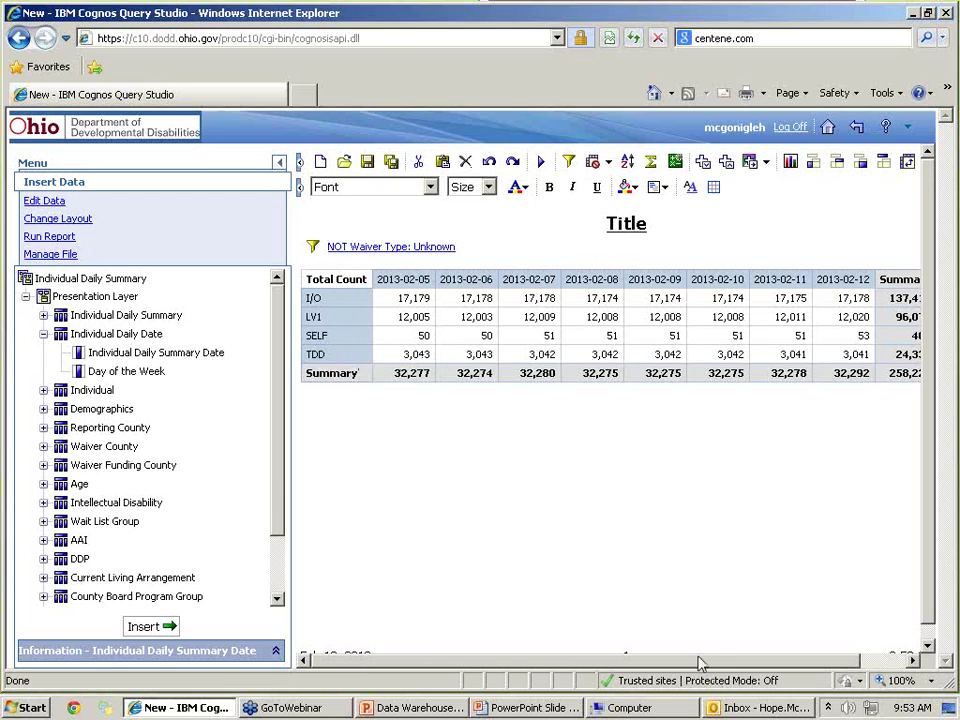
left_click_drag(705, 661, 745, 662)
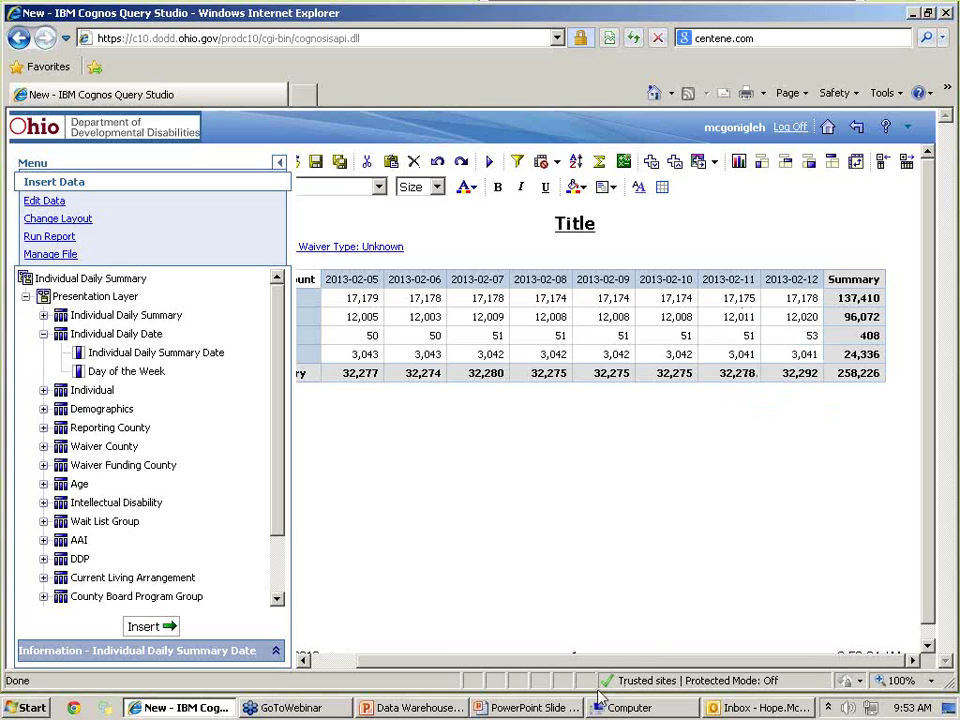
left_click_drag(510, 669, 460, 680)
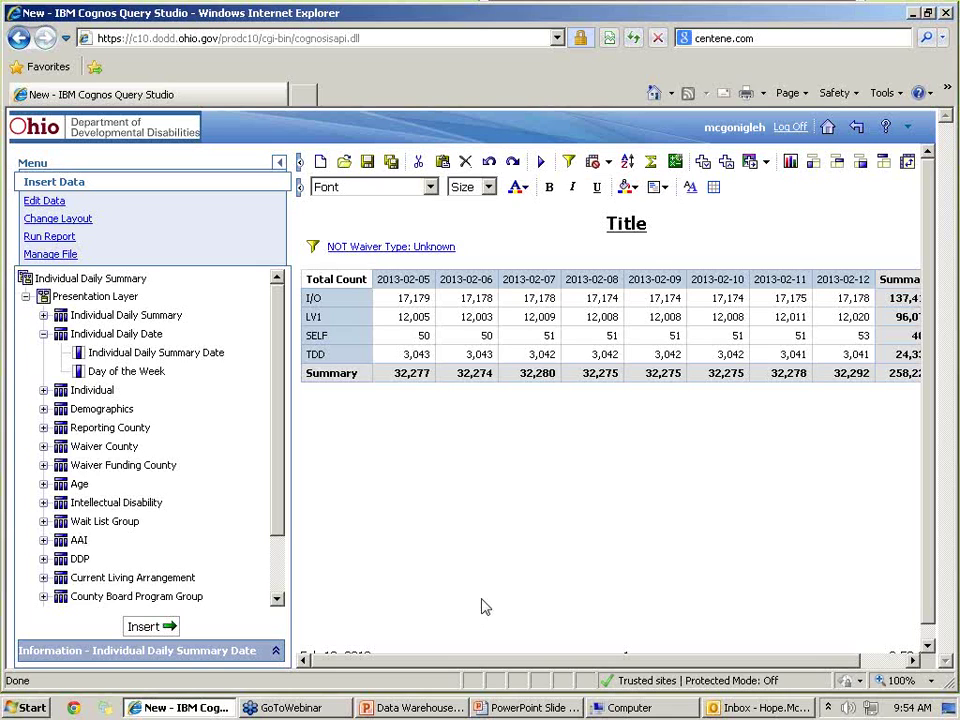
mouse_move(699, 708)
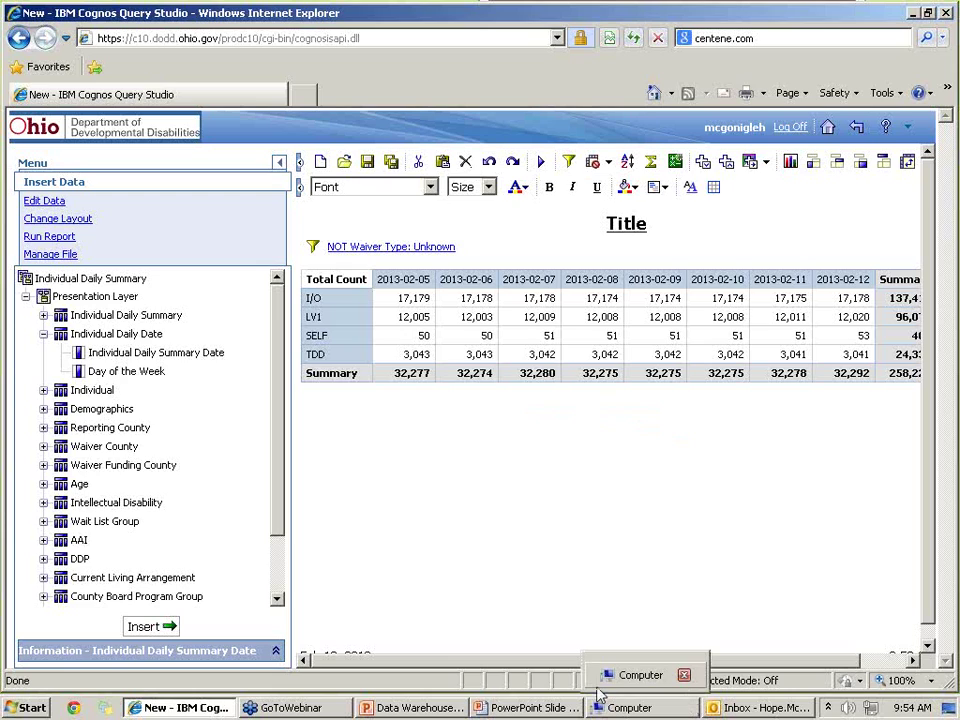
mouse_move(527, 709)
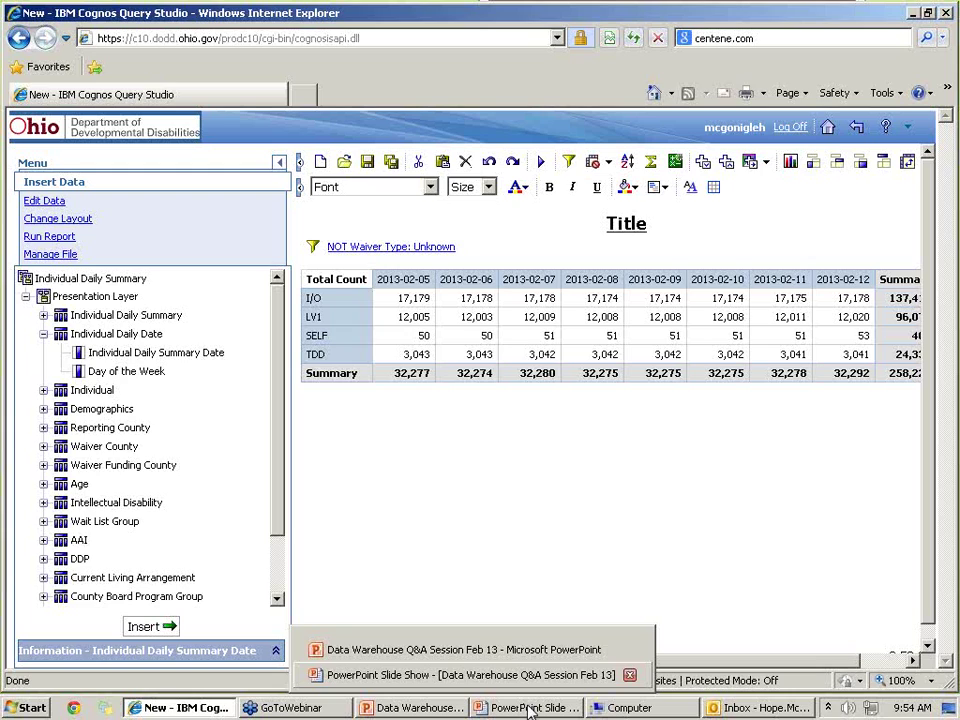
Resume the PowerPoint slide show and advance to the Questions and Answers slide
left_click(530, 710)
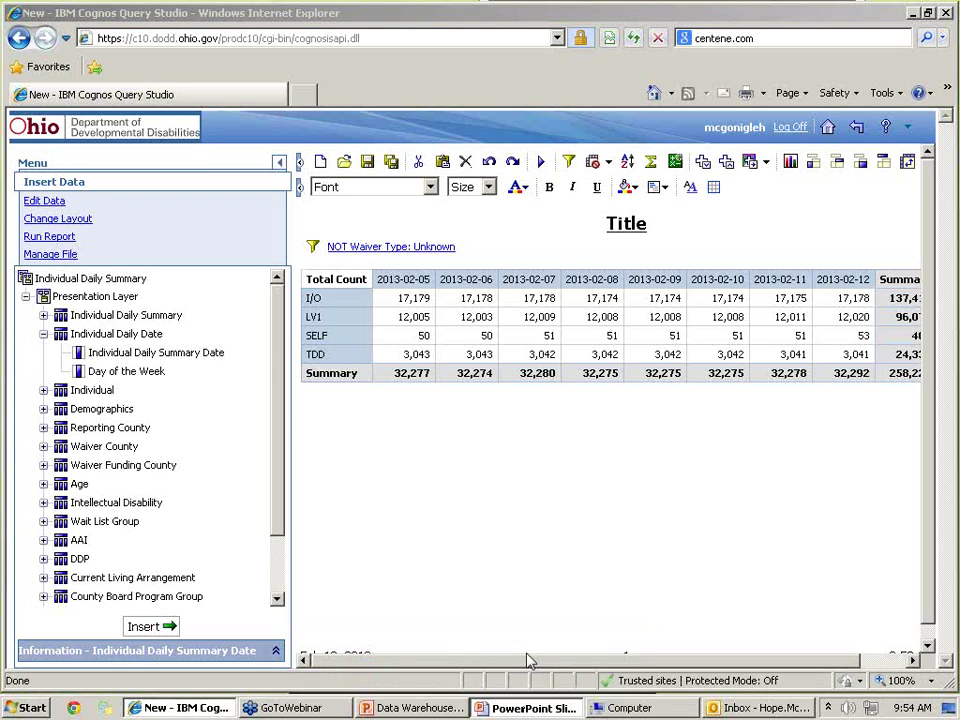
key("alt+Tab")
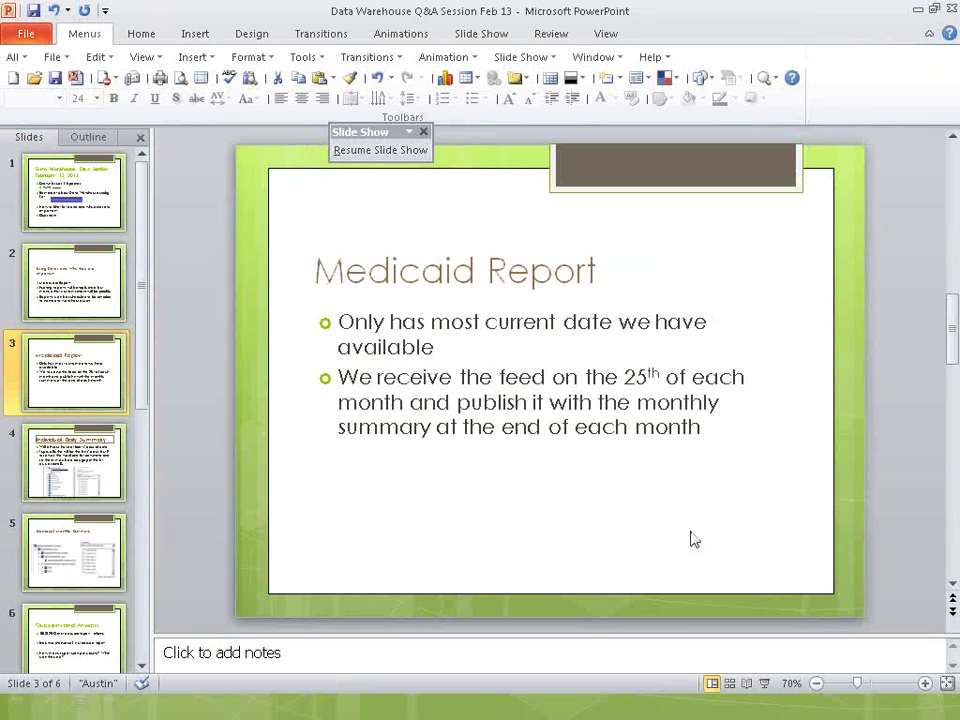
left_click(765, 683)
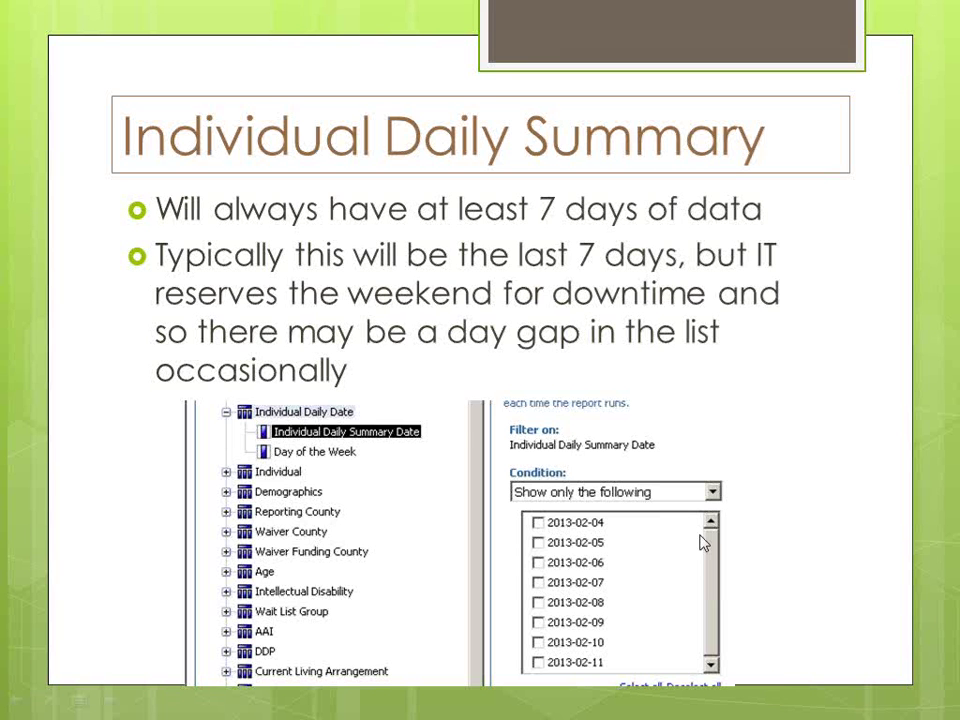
left_click(840, 447)
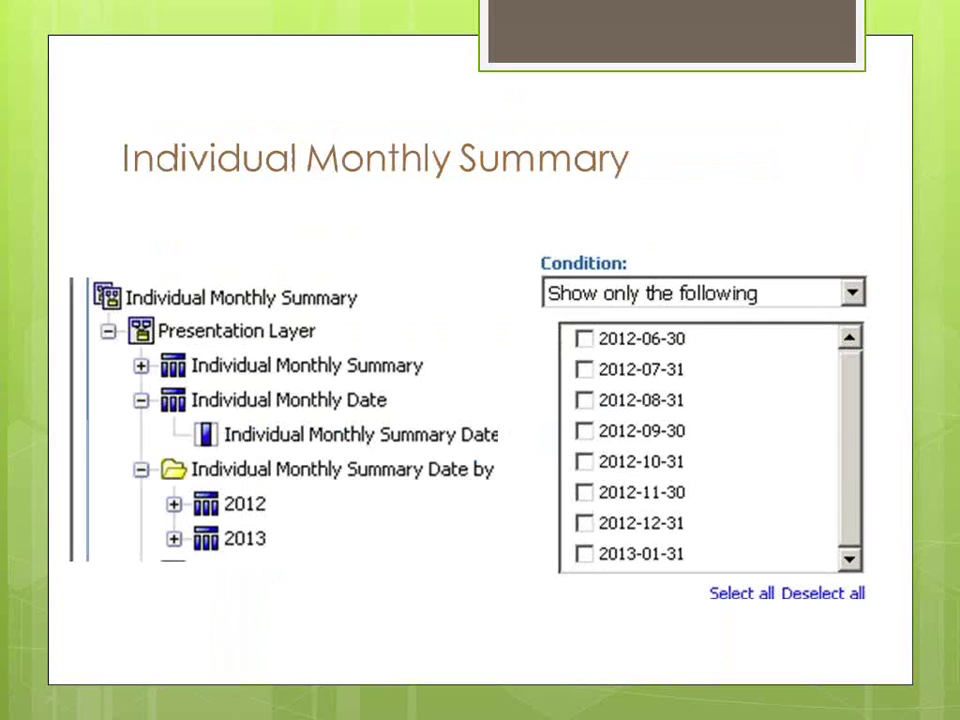
key("Right")
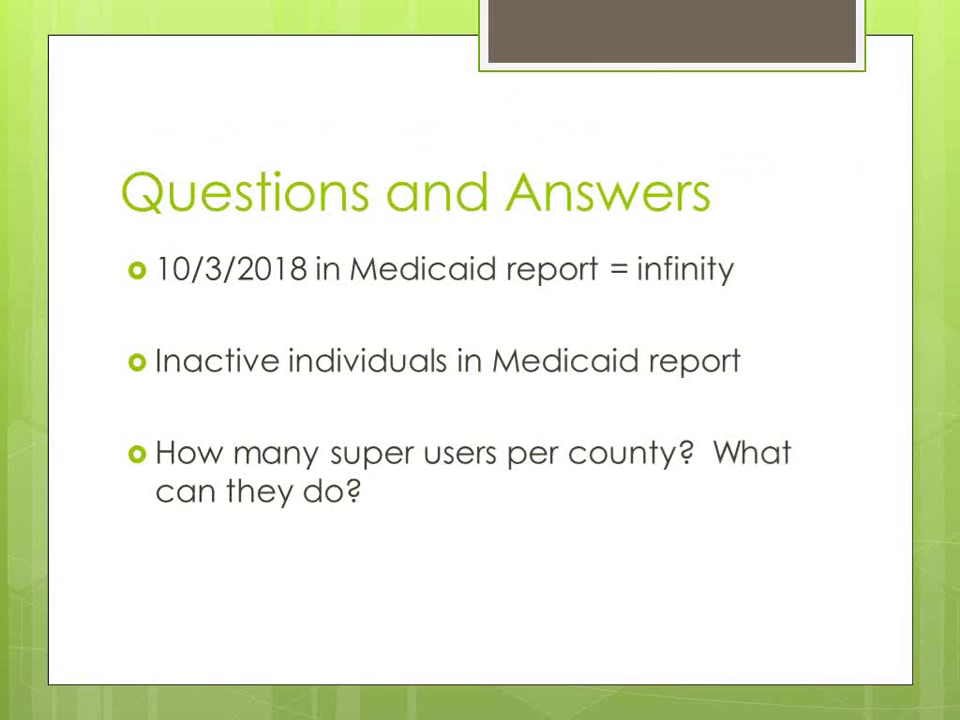